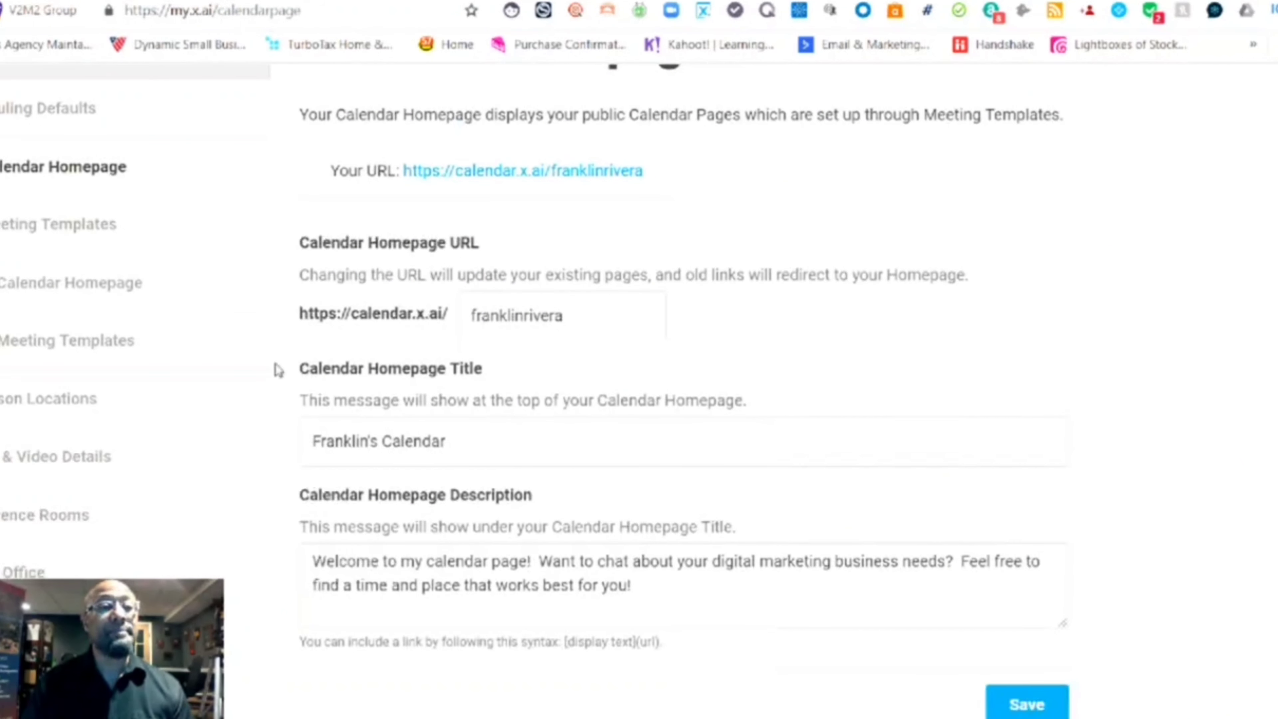
- Choose Meeting Templates in the sidebar, which lands on the public x.ai homepage
click(95, 227)
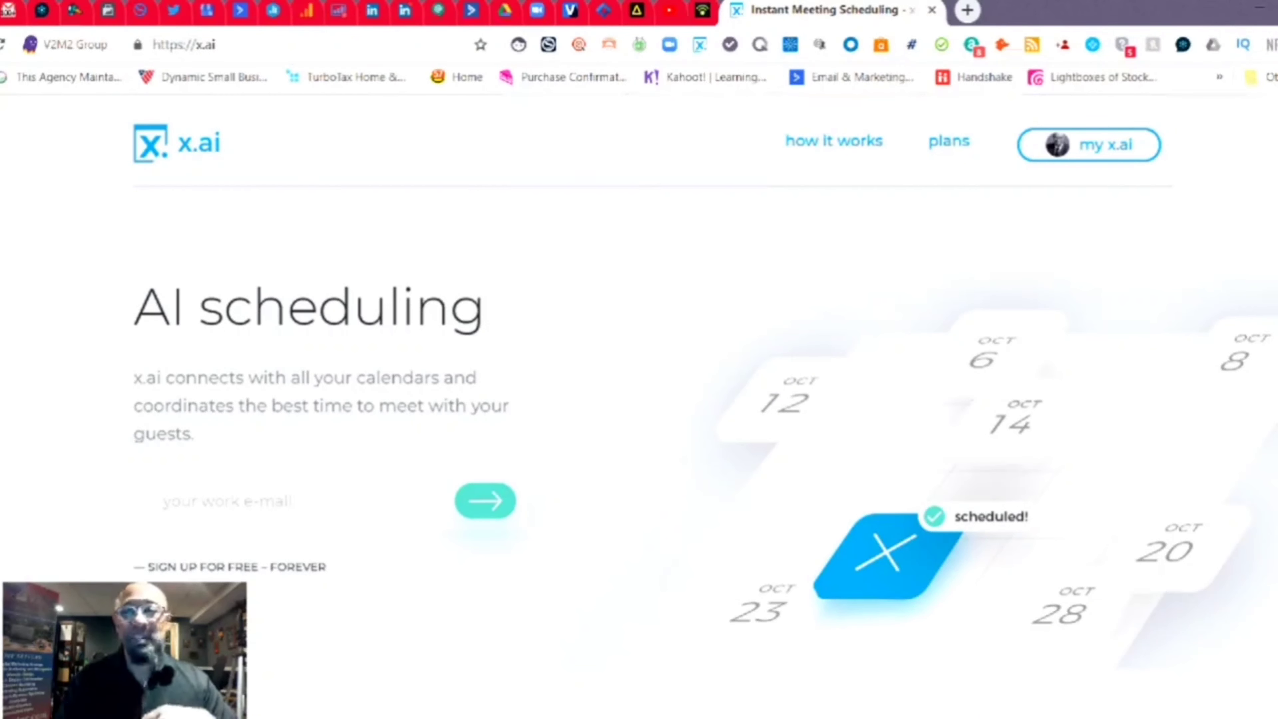
- Enter the my.x.ai dashboard and scroll through today's three scheduled meetings
click(1108, 155)
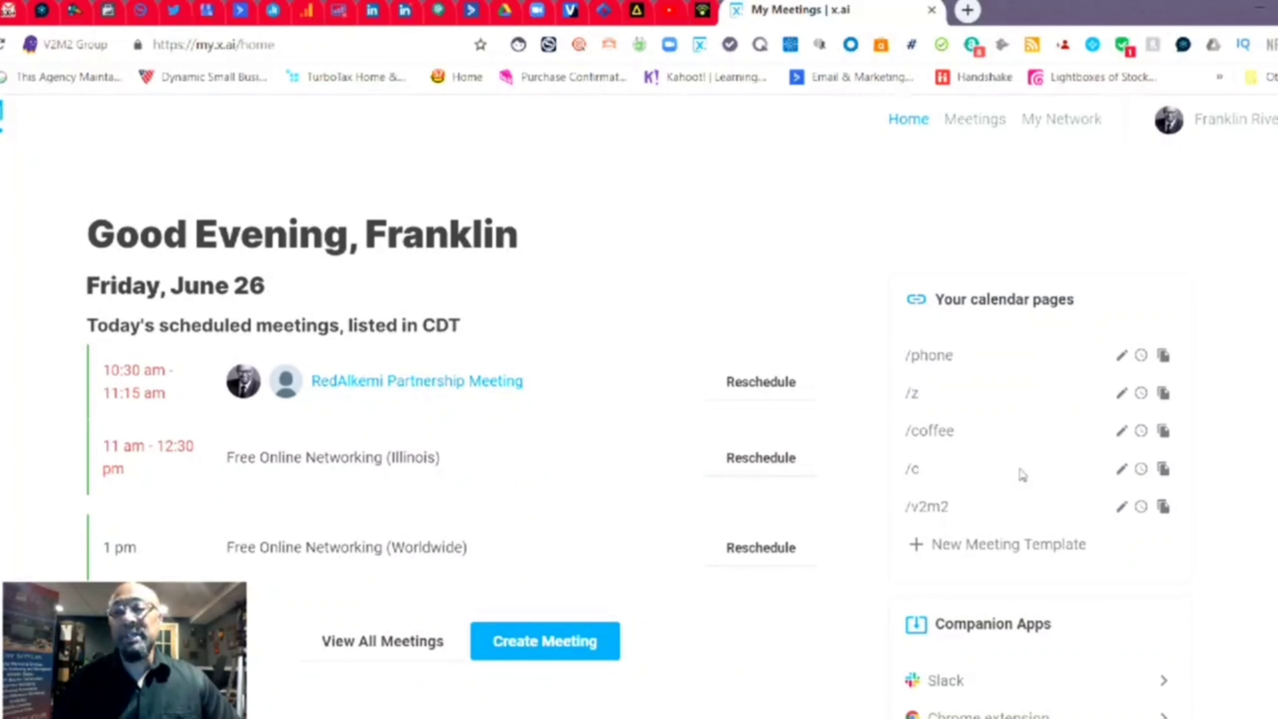
scroll(1020, 475, down, 2)
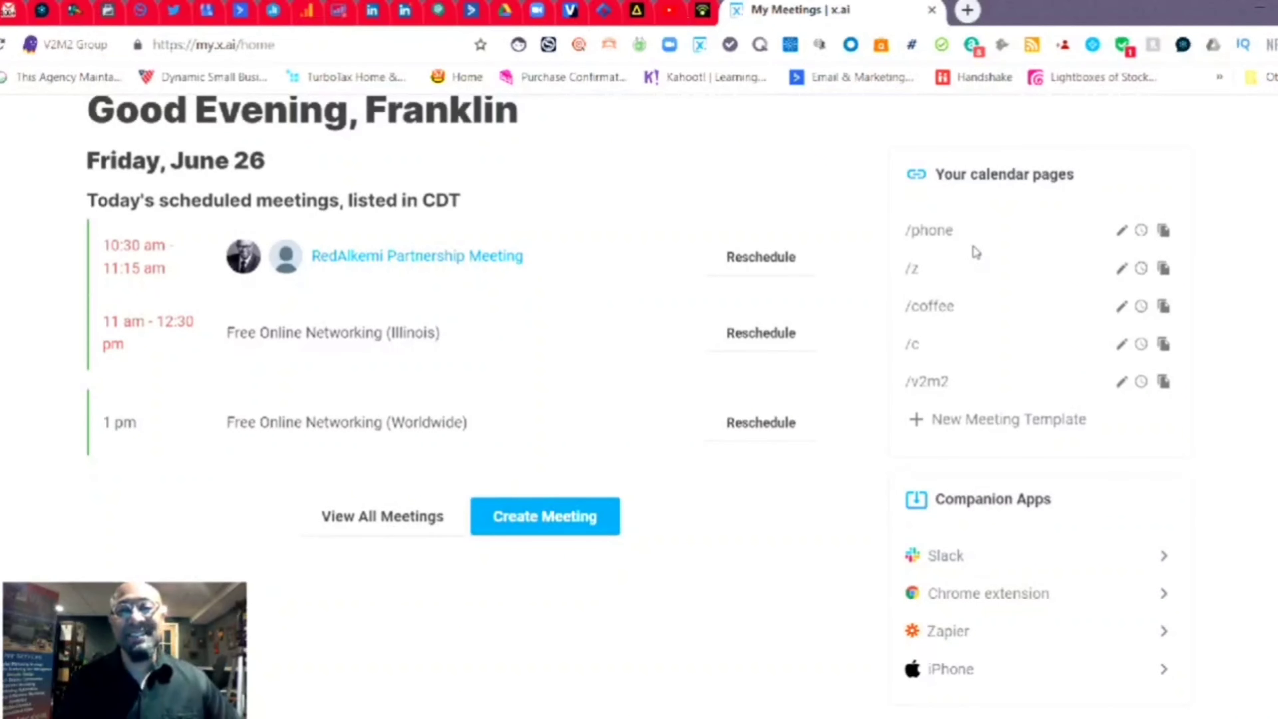
scroll(974, 246, up, 3)
- Go to Account > Connected Calendars and review the three availability calendars and this week's busy times
click(1222, 129)
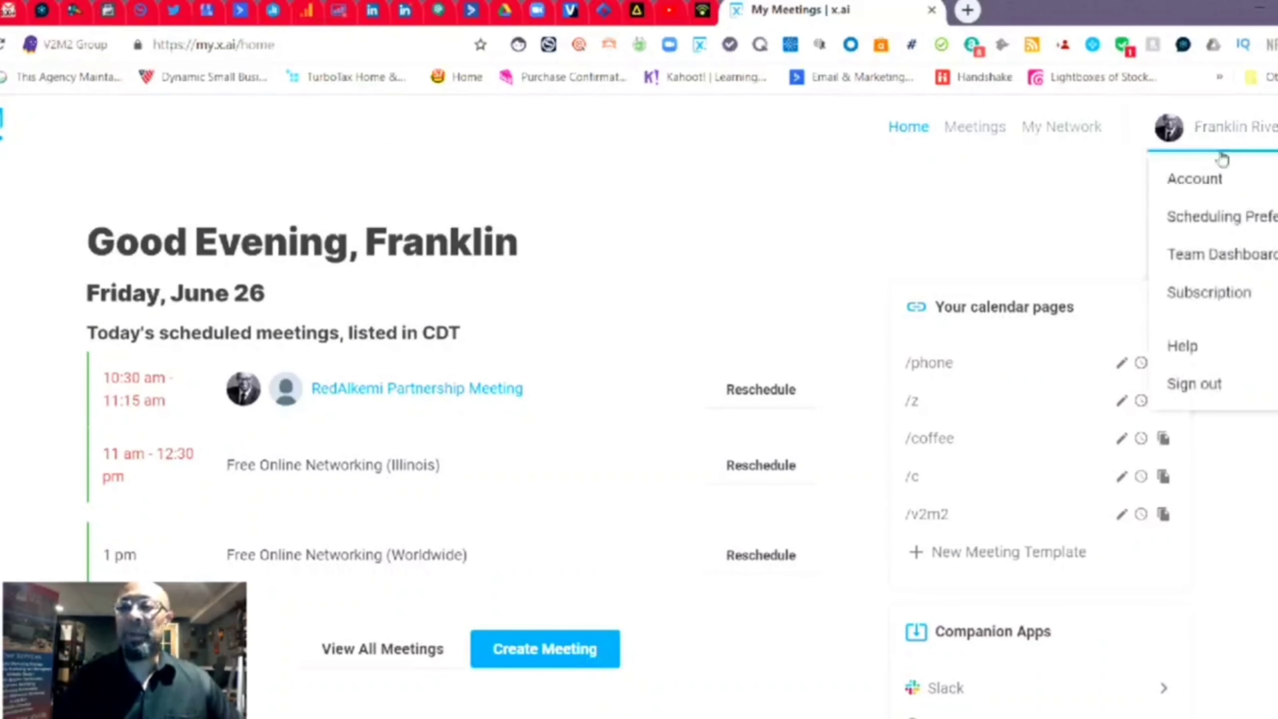
click(1210, 180)
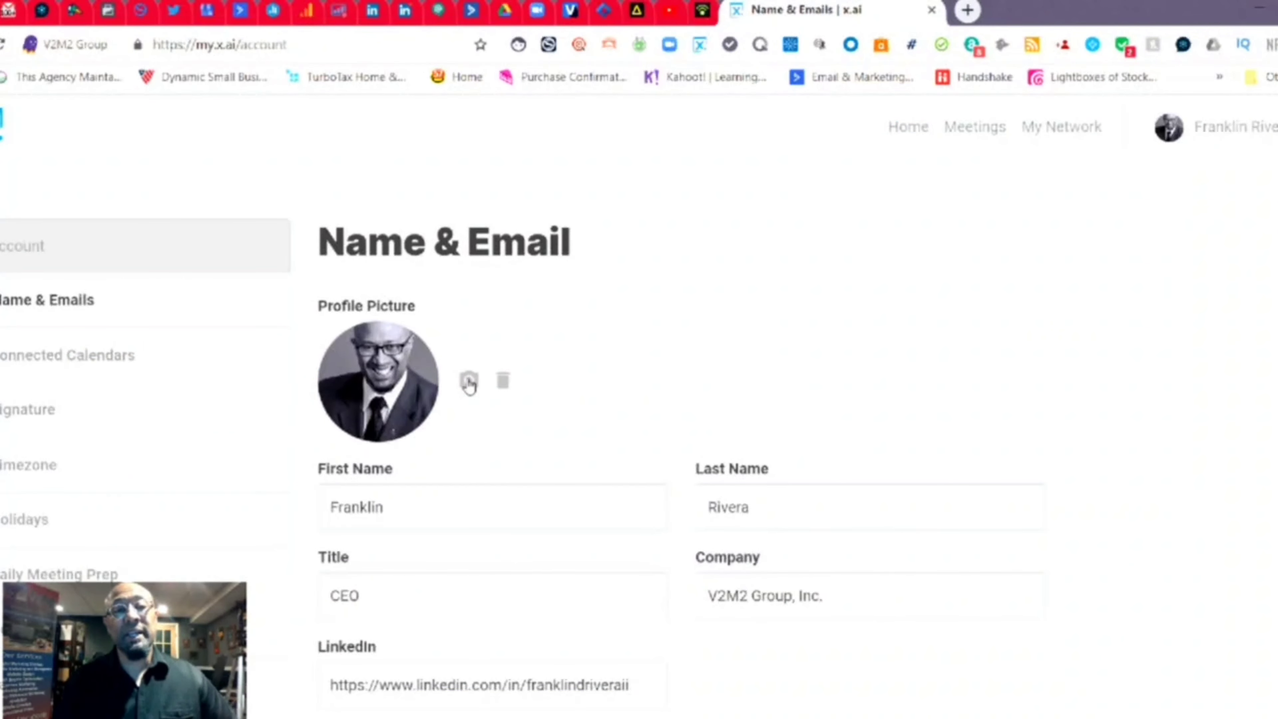
click(78, 358)
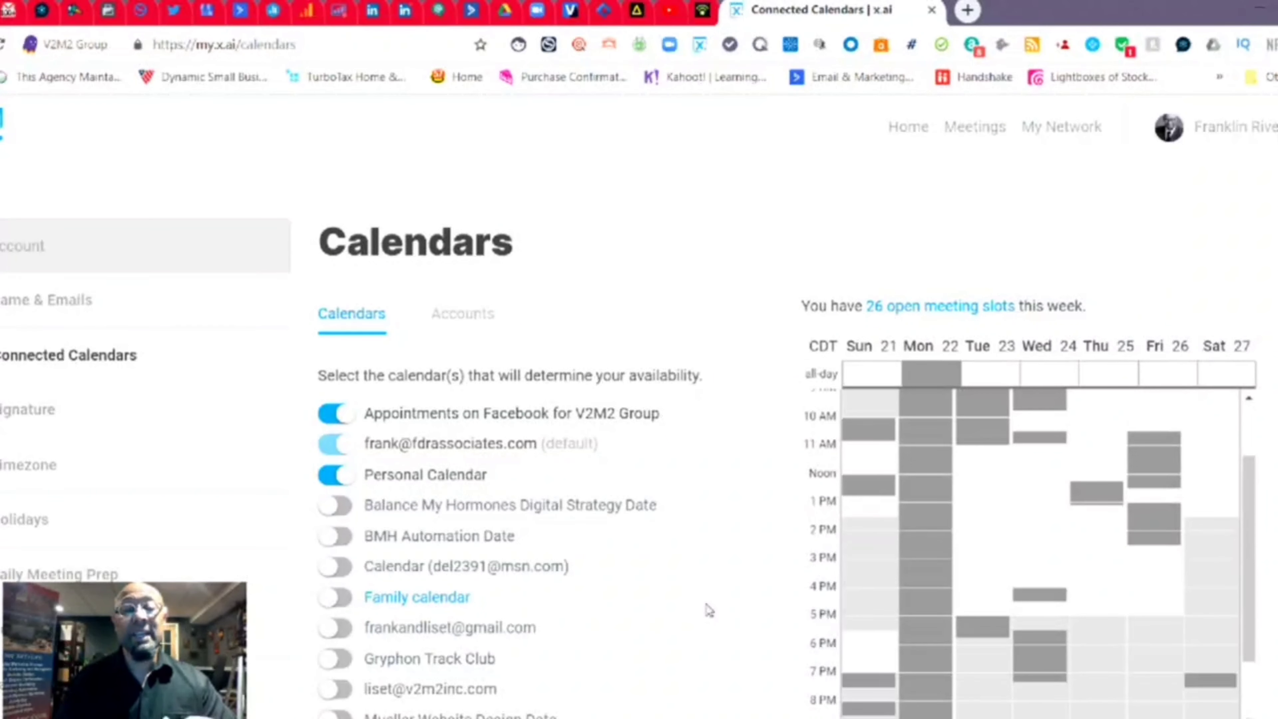
mouse_move(1129, 467)
scroll(1131, 468, up, 2)
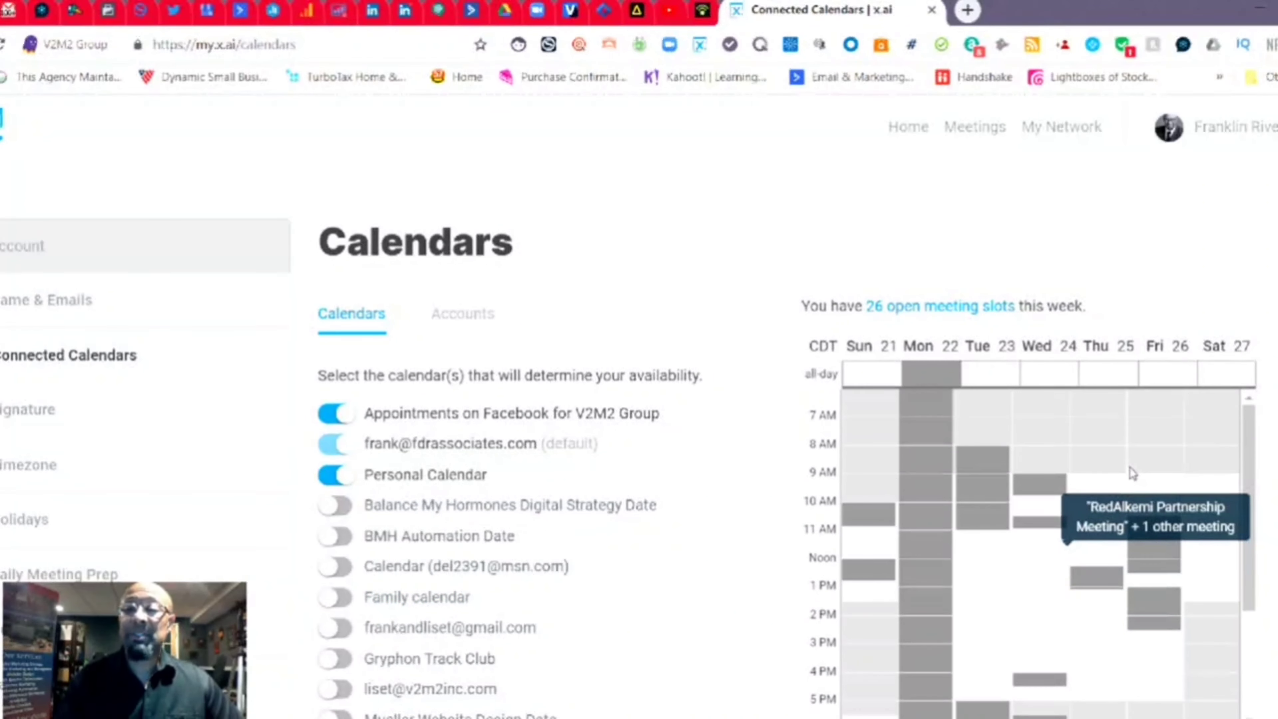
scroll(1130, 467, down, 3)
scroll(1130, 467, up, 3)
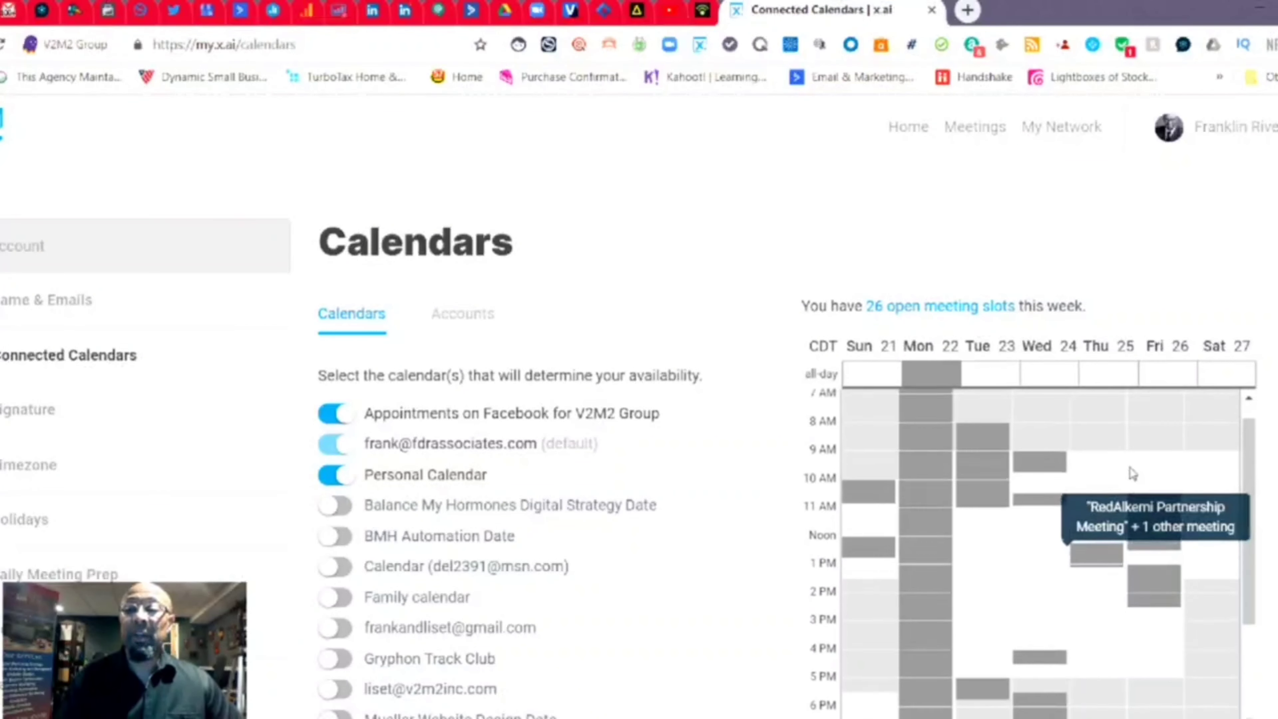
scroll(1130, 470, down, 3)
scroll(1036, 466, up, 4)
mouse_move(930, 474)
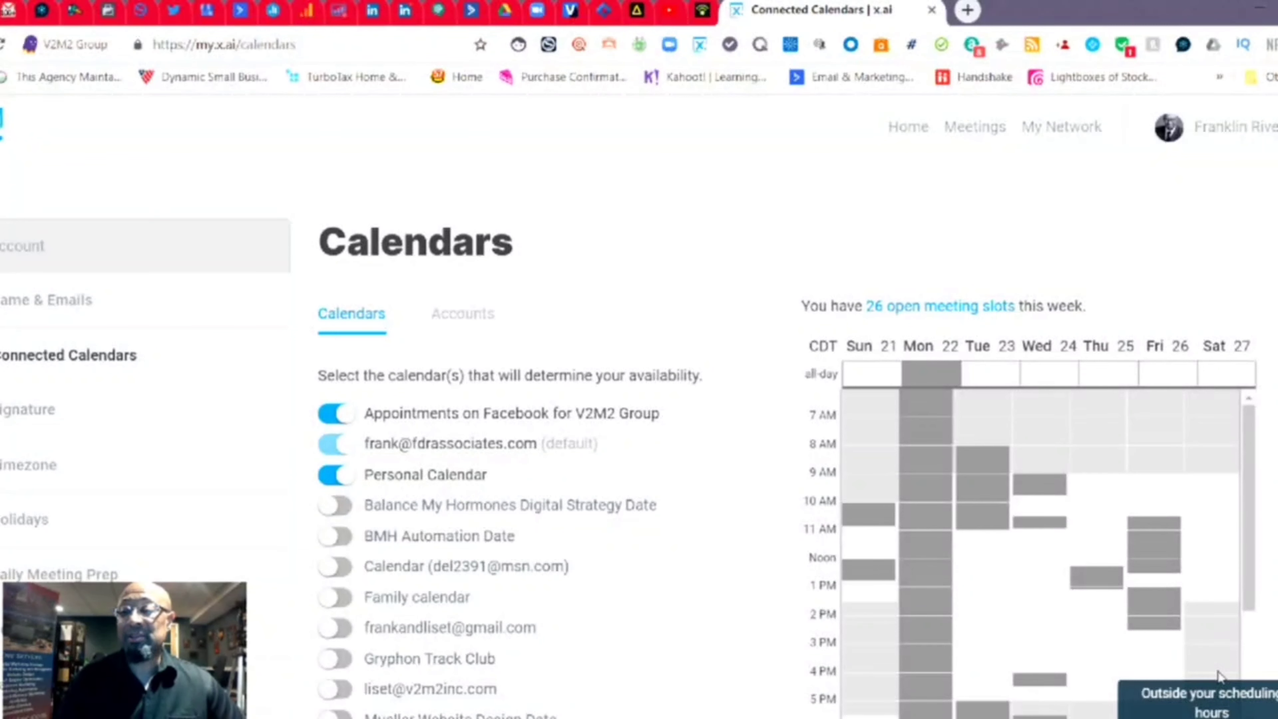
- Inspect the assistant's guest email signature, then switch to the Daily Meeting Prep settings
click(46, 413)
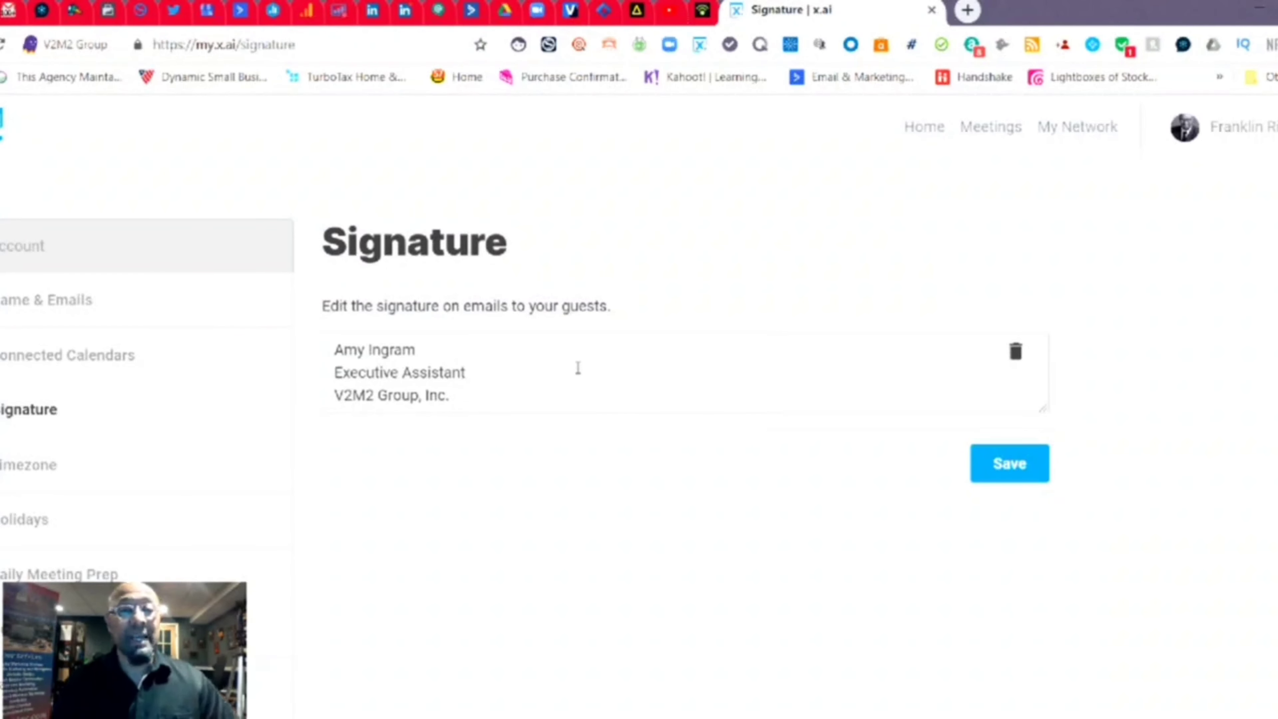
click(543, 374)
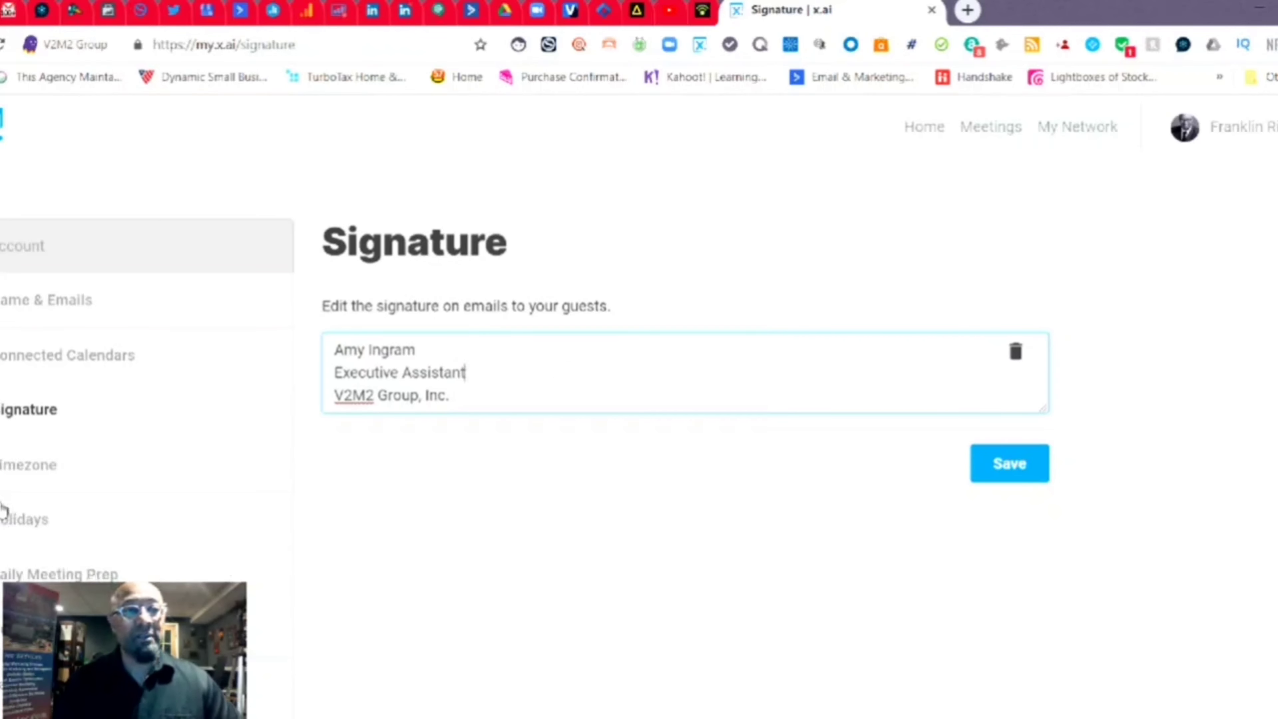
click(98, 576)
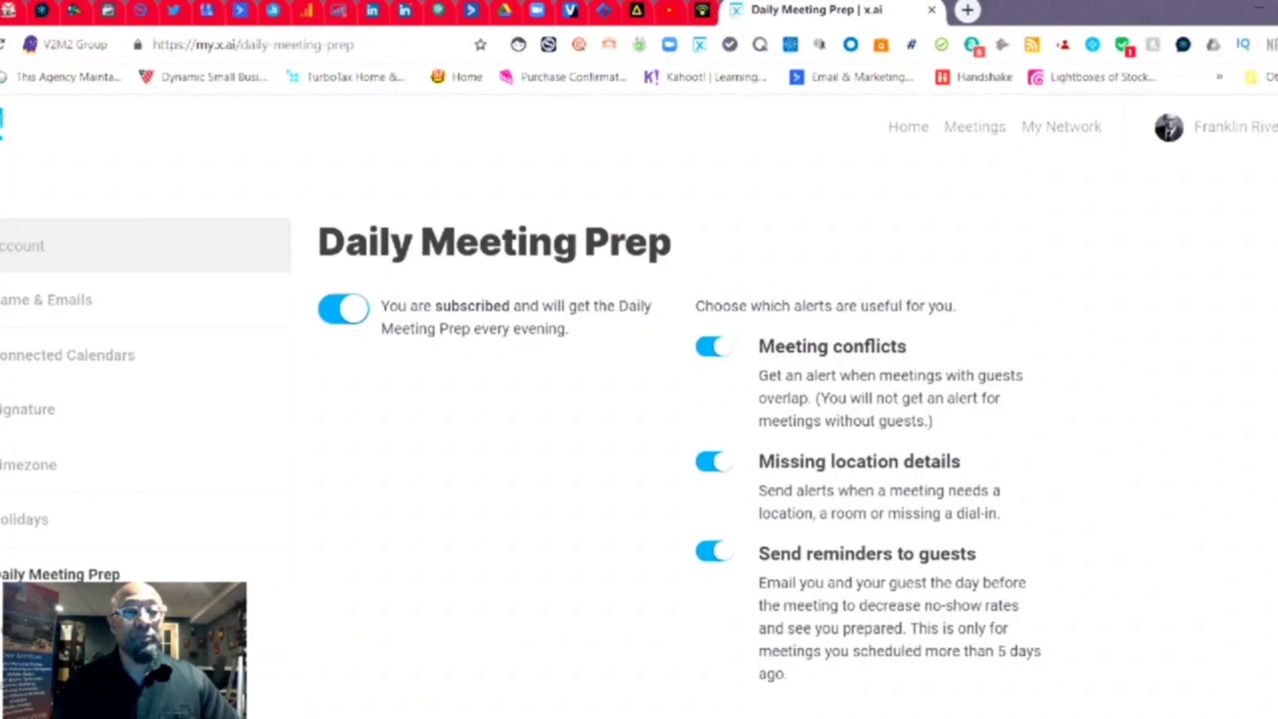
- Review the evening subscription and the conflict, missing-location and guest-reminder alerts, then open the account menu
scroll(639, 412, down, 1)
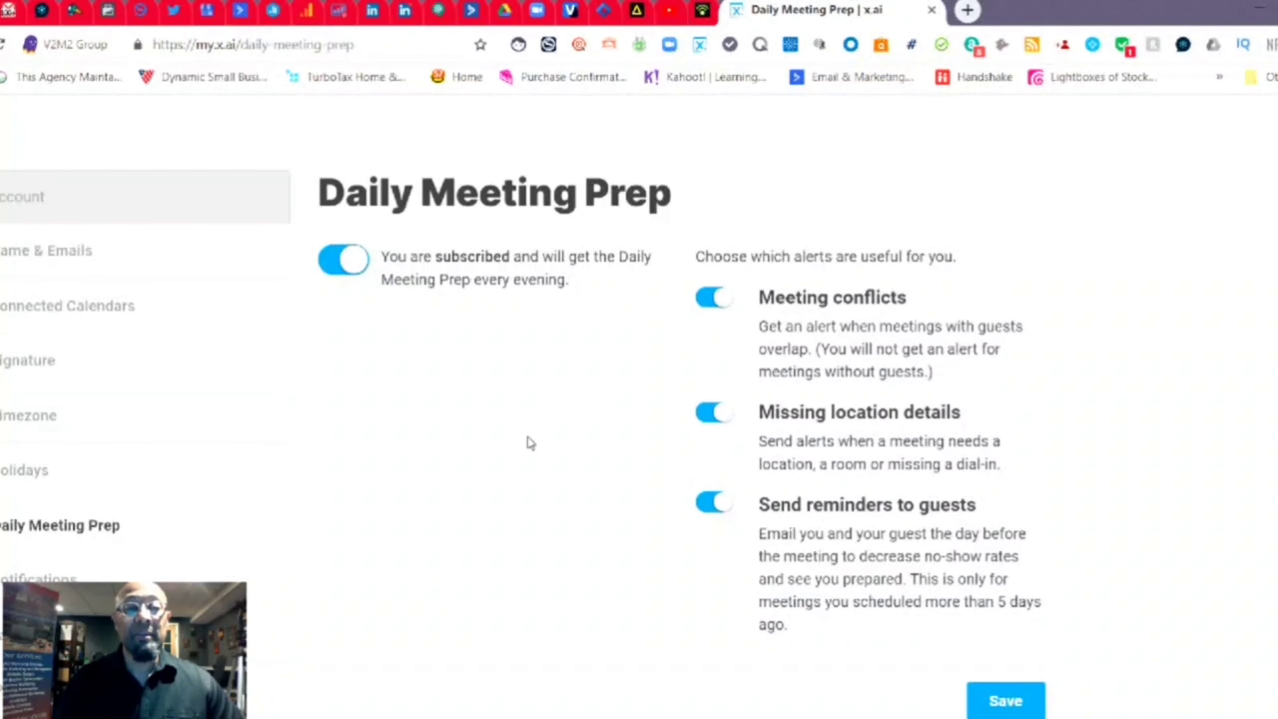
scroll(563, 614, up, 1)
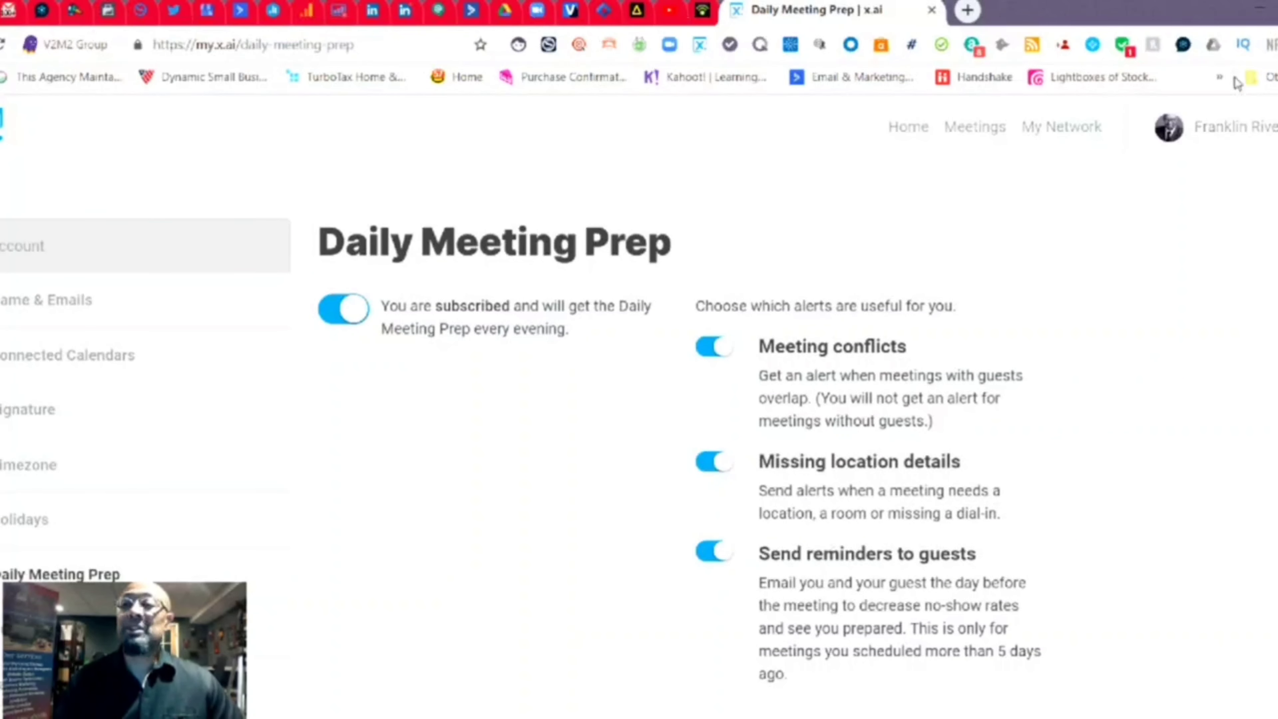
click(1235, 126)
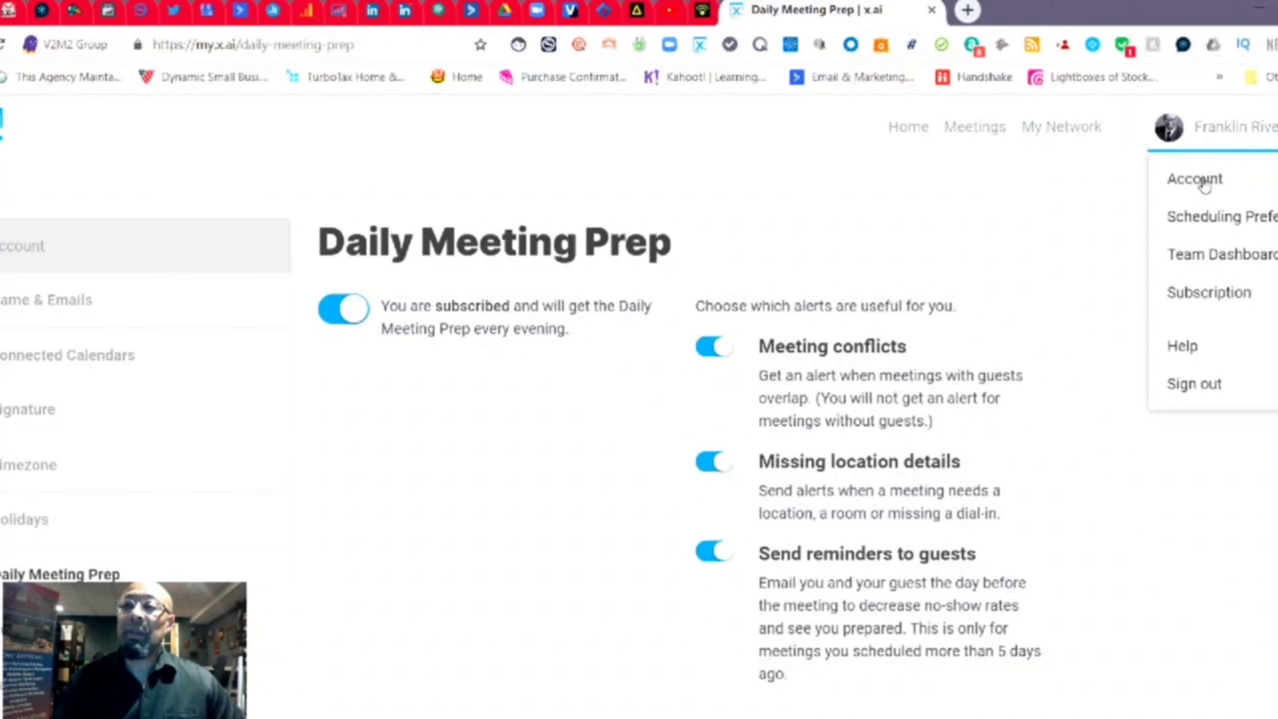
- Open Scheduling Preferences and review hours, 45-minute duration, locations and Dynamic follow-ups
click(1200, 216)
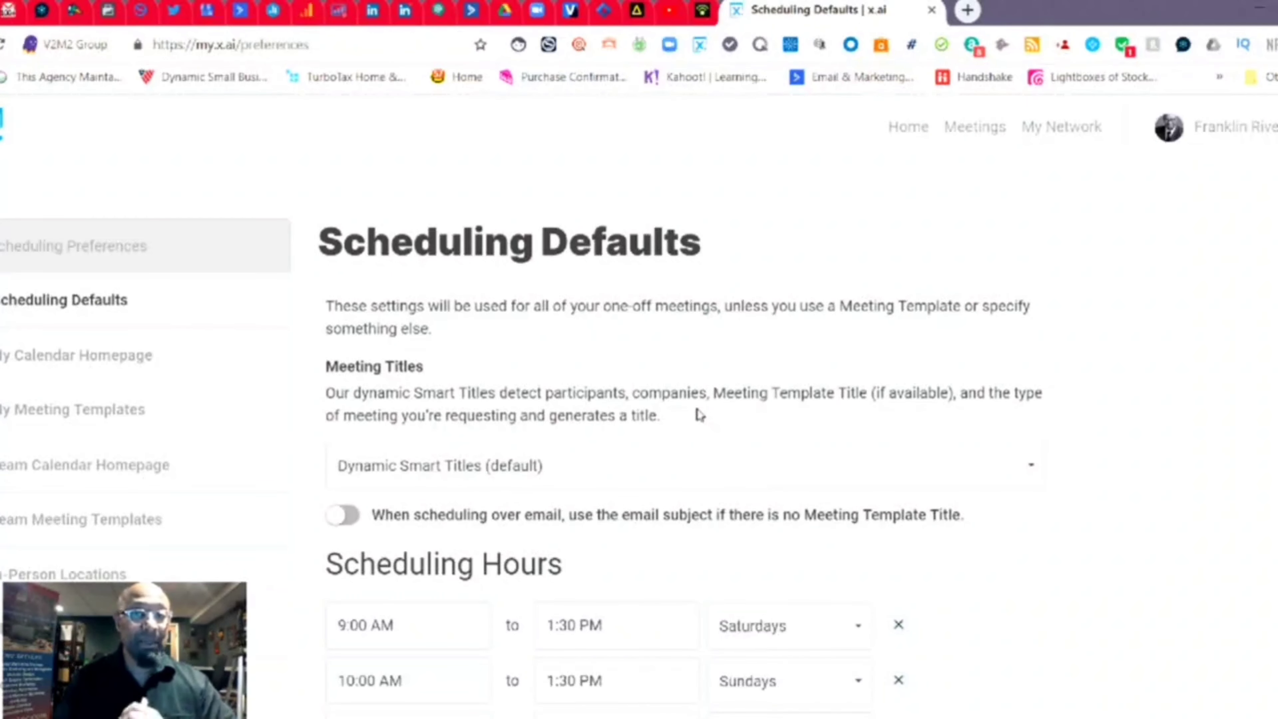
scroll(699, 415, down, 5)
scroll(654, 505, down, 5)
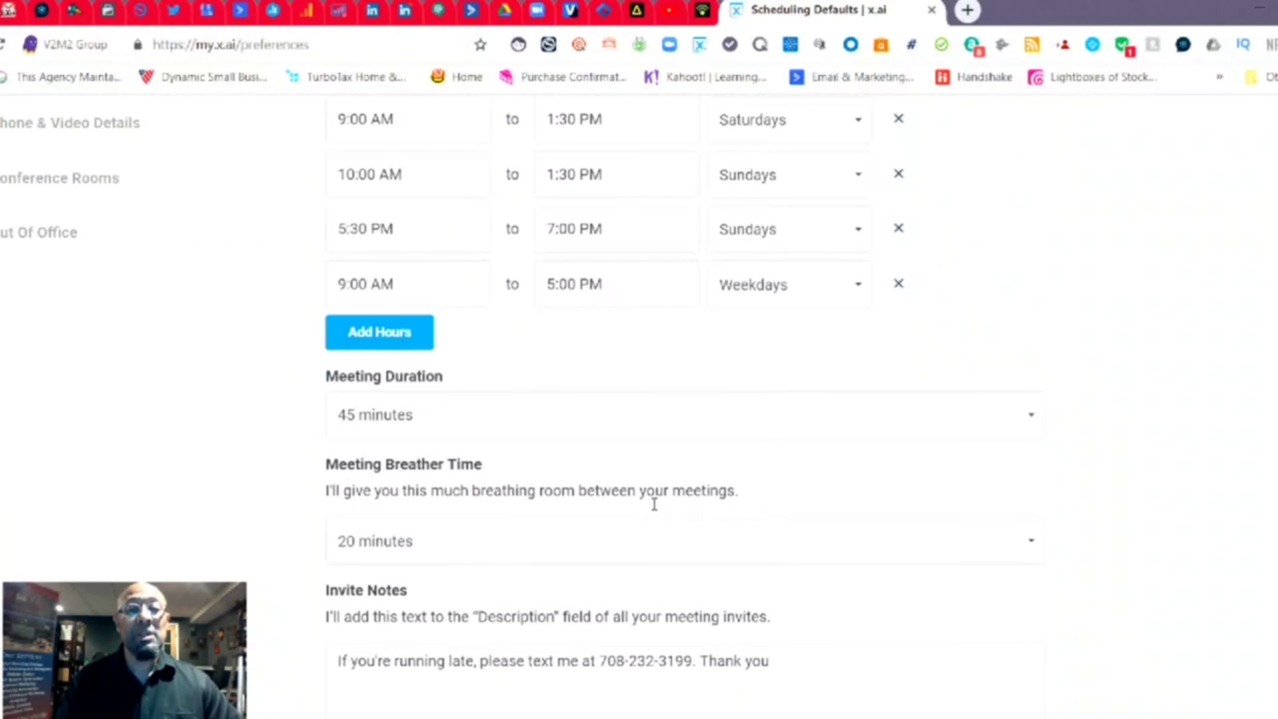
scroll(653, 508, down, 5)
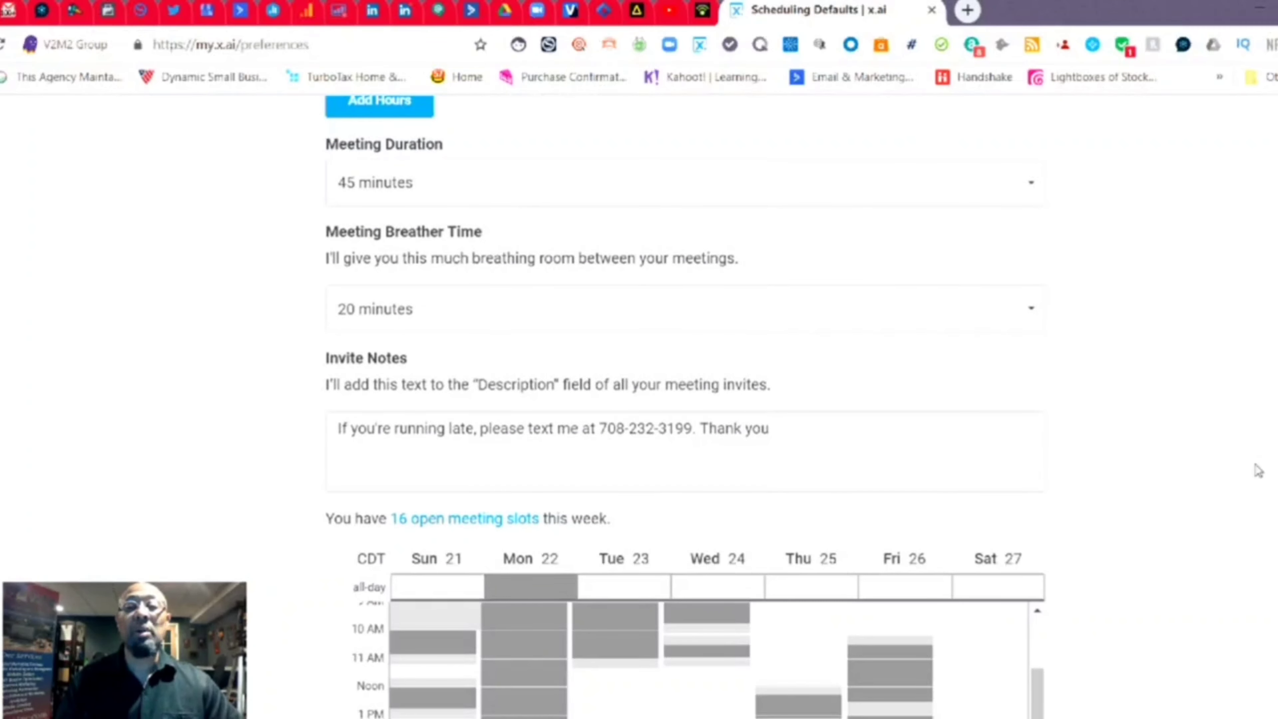
scroll(1258, 471, down, 4)
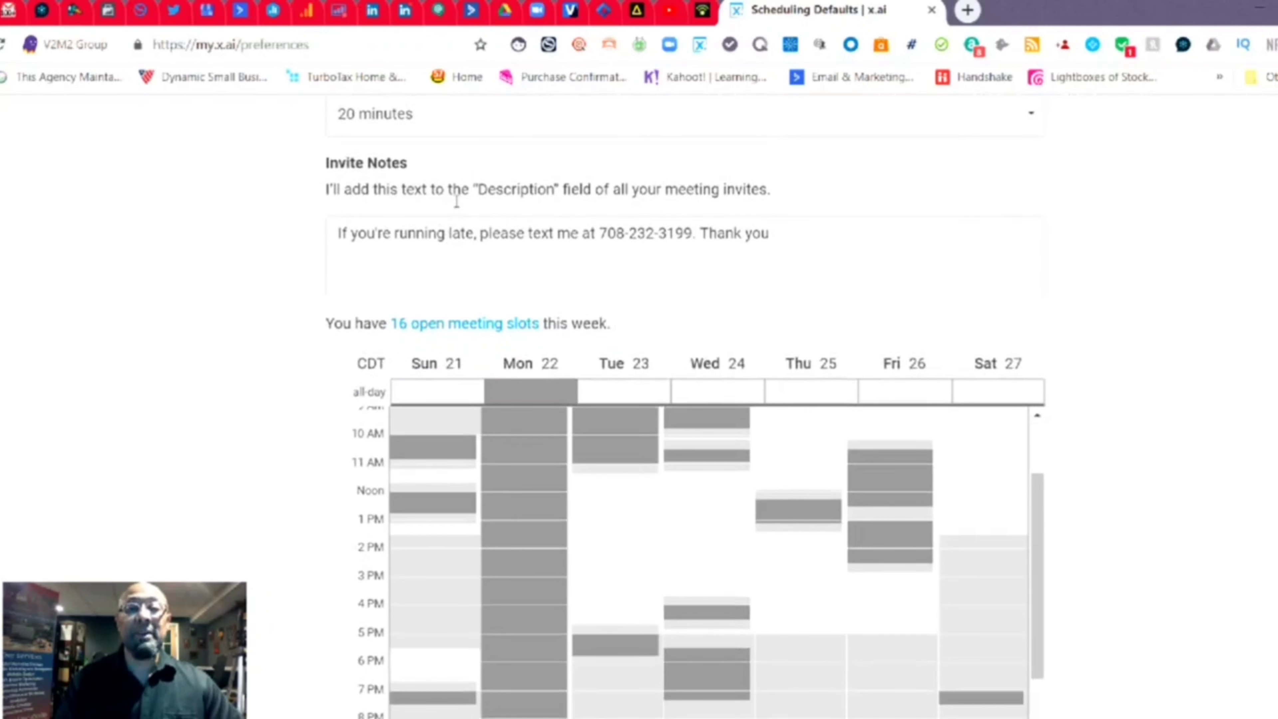
scroll(1136, 397, down, 3)
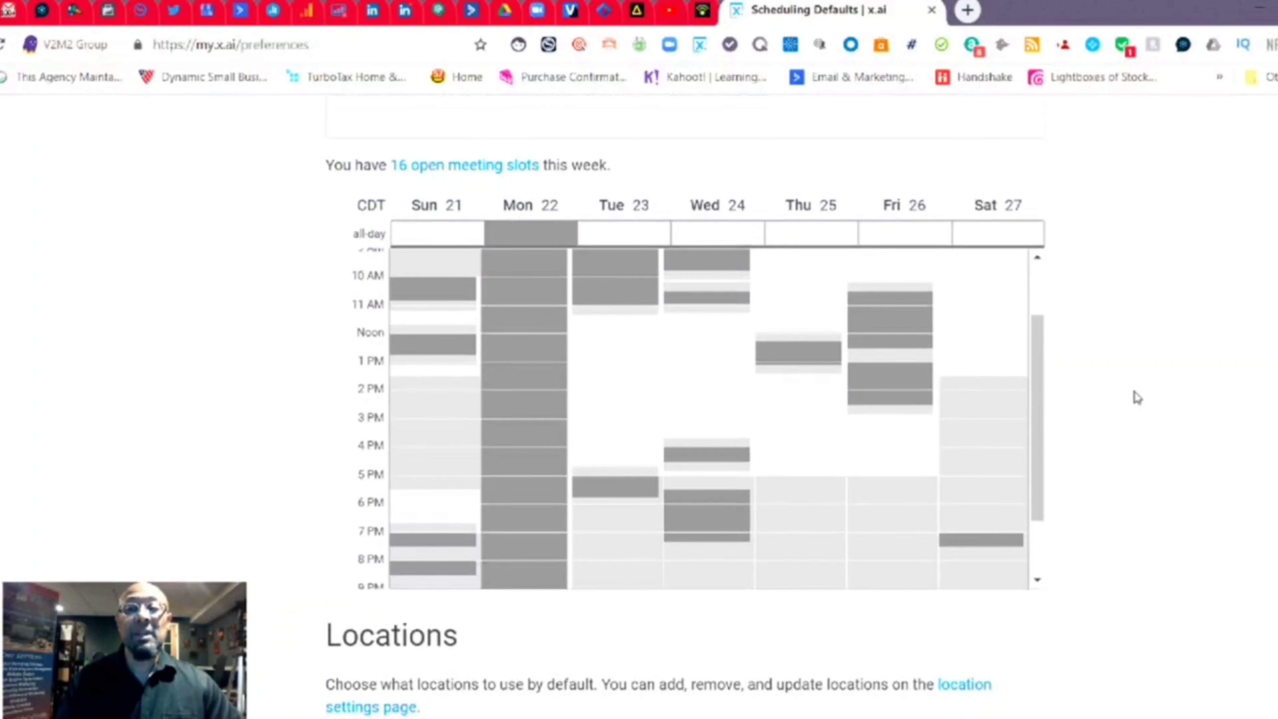
scroll(1182, 544, down, 6)
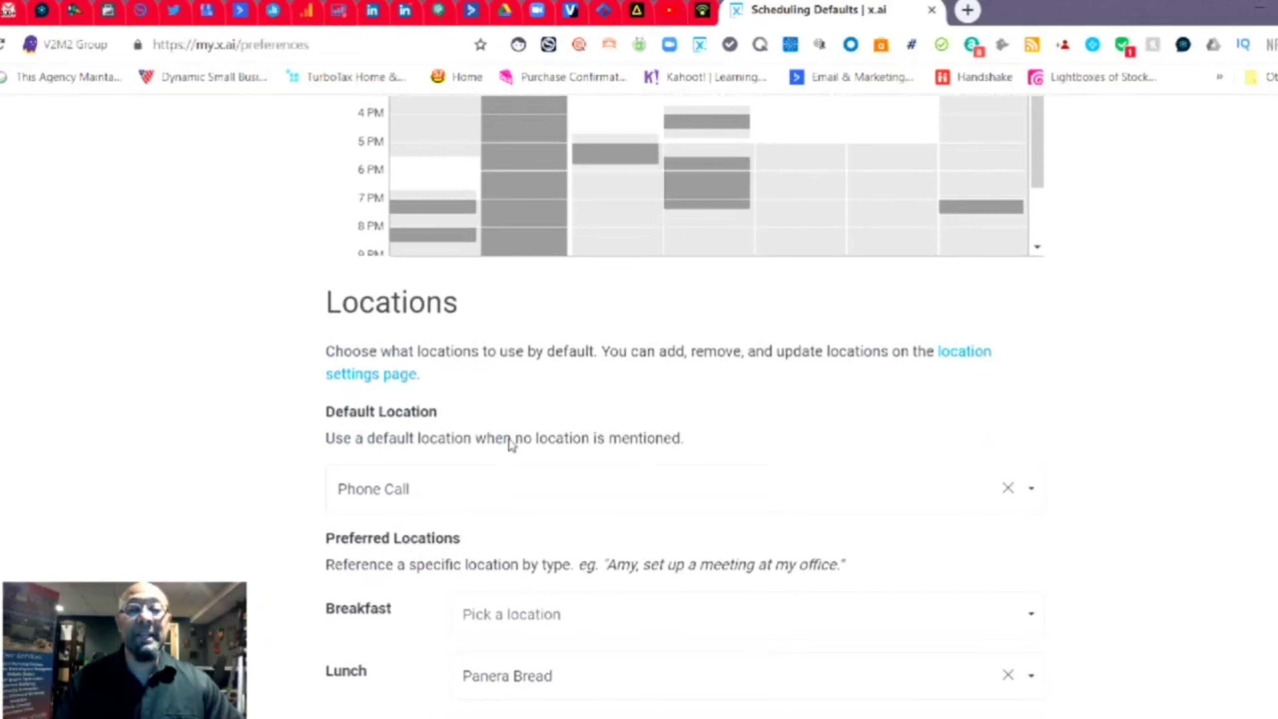
scroll(1190, 537, down, 6)
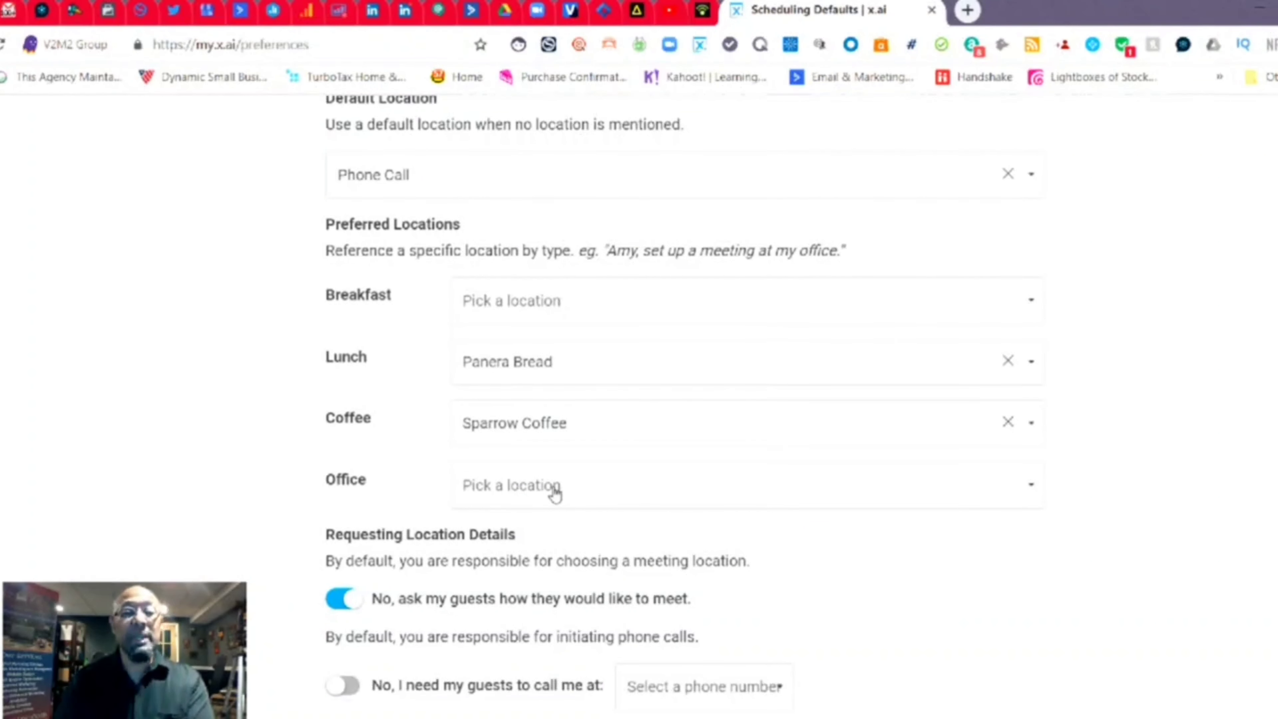
scroll(555, 493, down, 5)
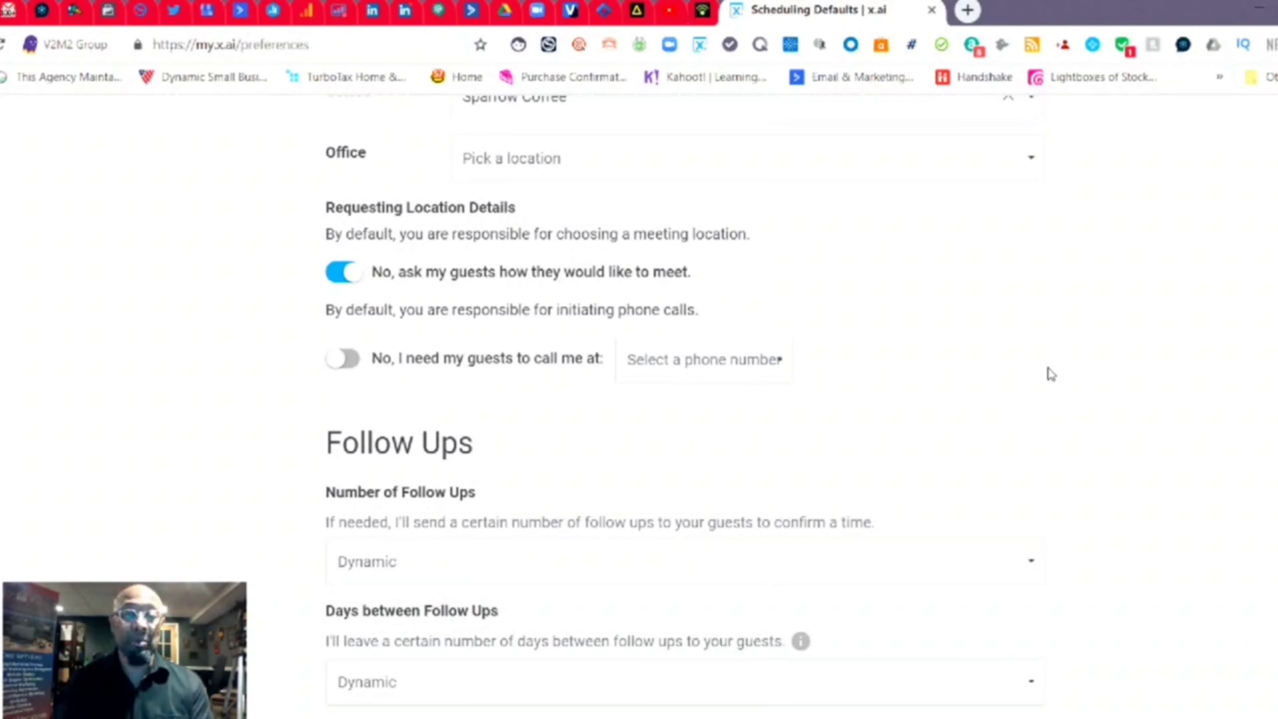
scroll(1049, 372, up, 15)
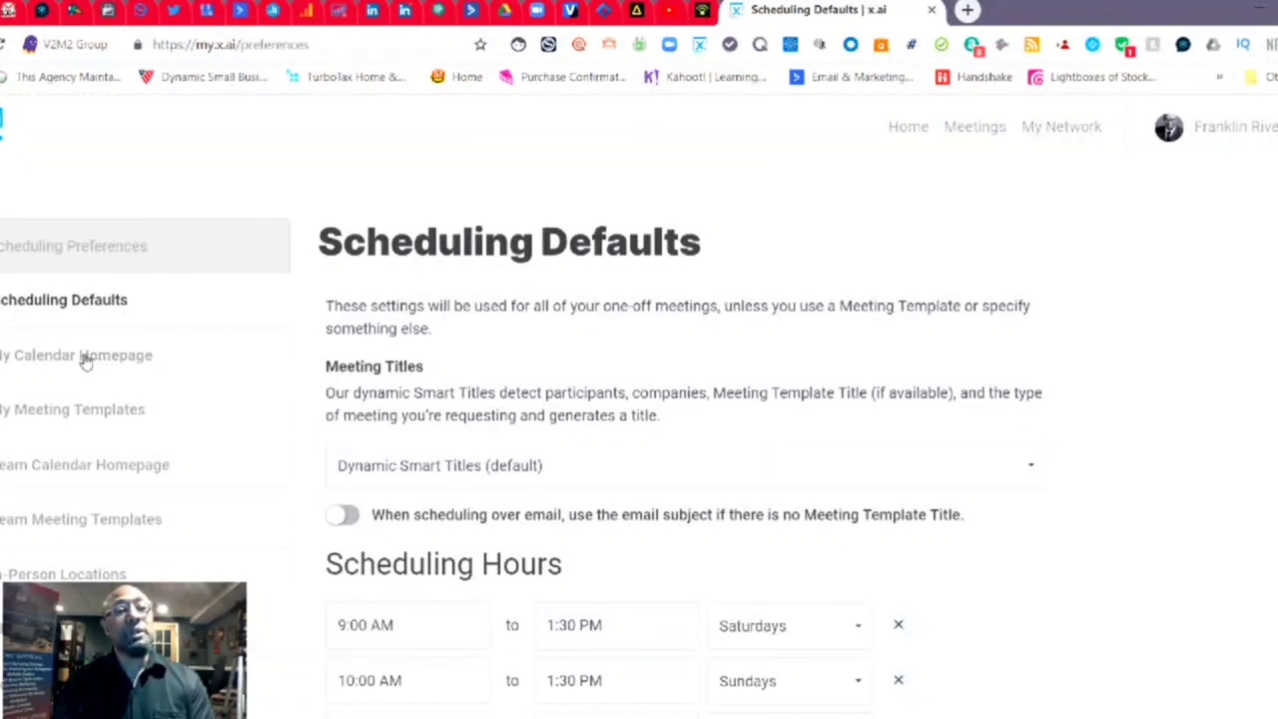
- Open the public calendar homepage URL in a new tab, showing phone, Zoom, coffee and conference options
click(87, 359)
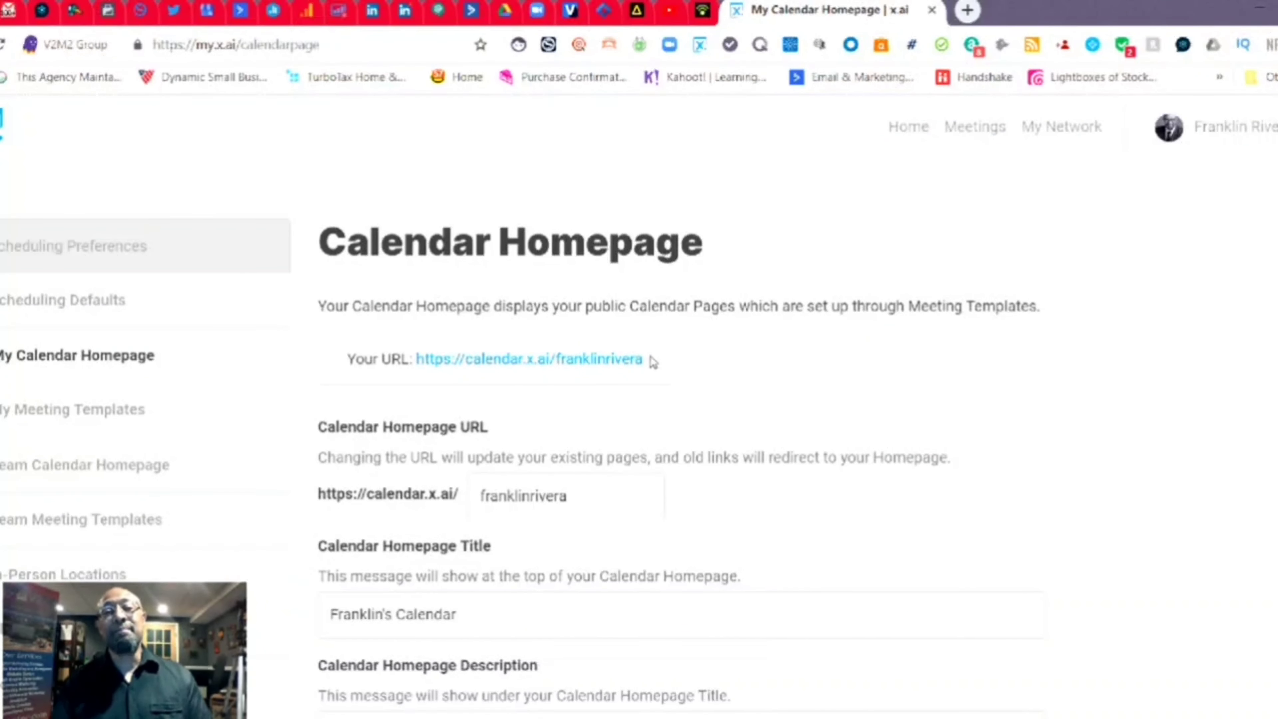
drag(650, 361, 417, 361)
click(749, 415)
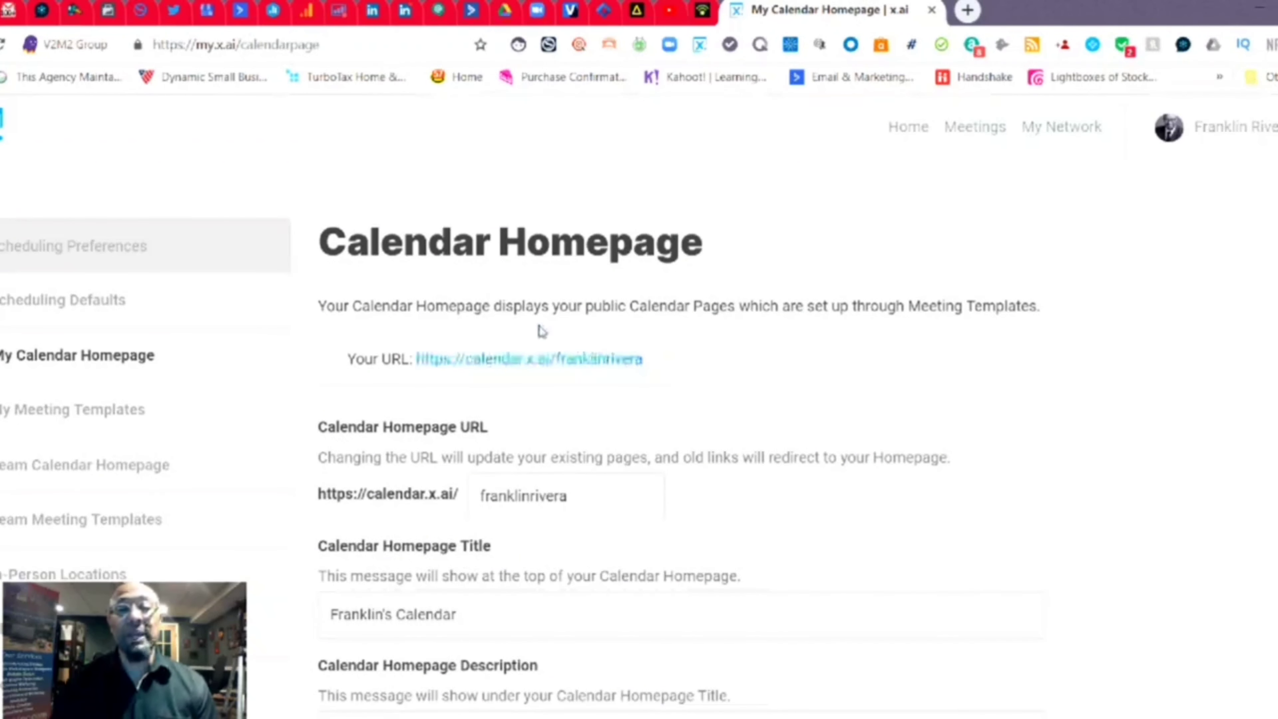
click(552, 361)
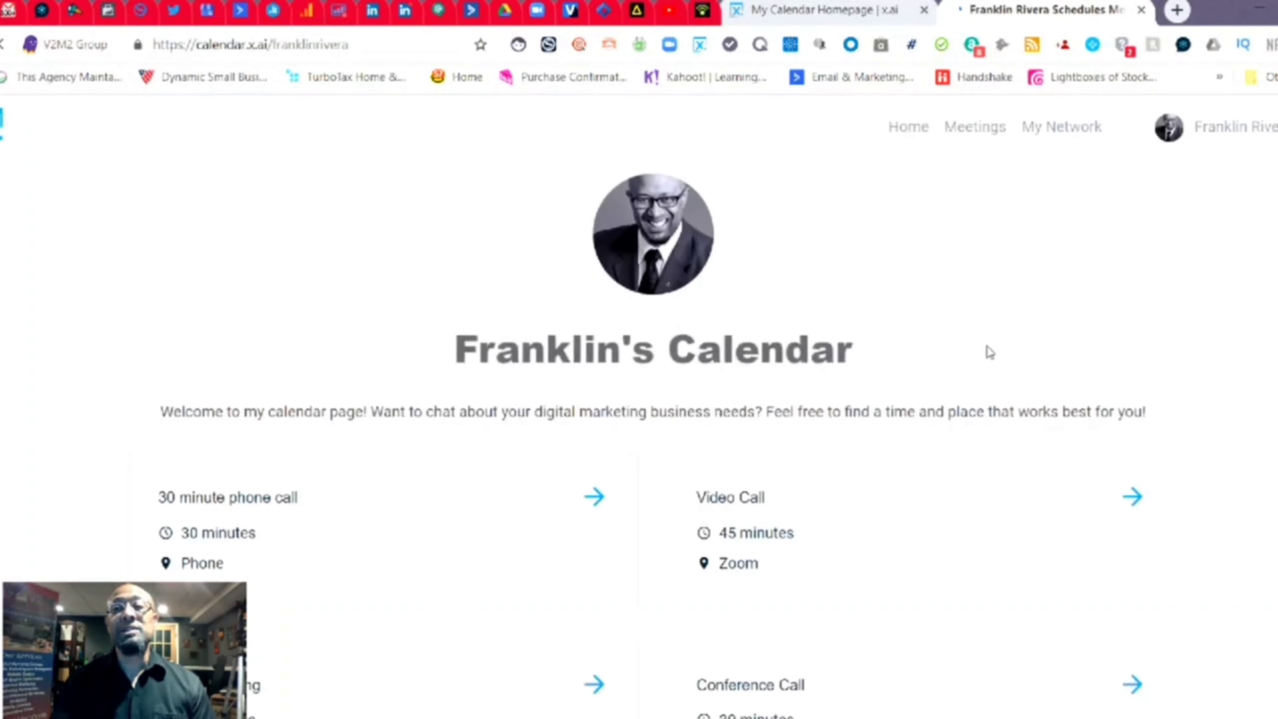
scroll(1069, 421, down, 3)
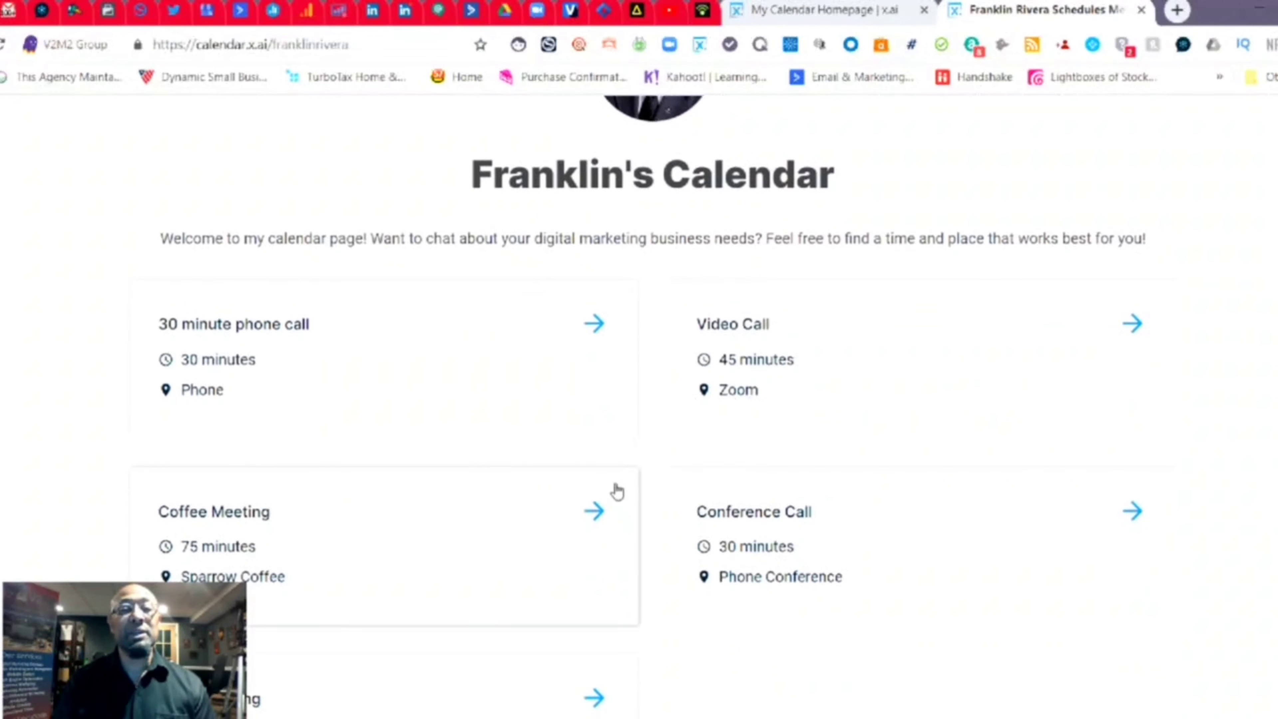
scroll(617, 491, down, 1)
scroll(617, 491, up, 4)
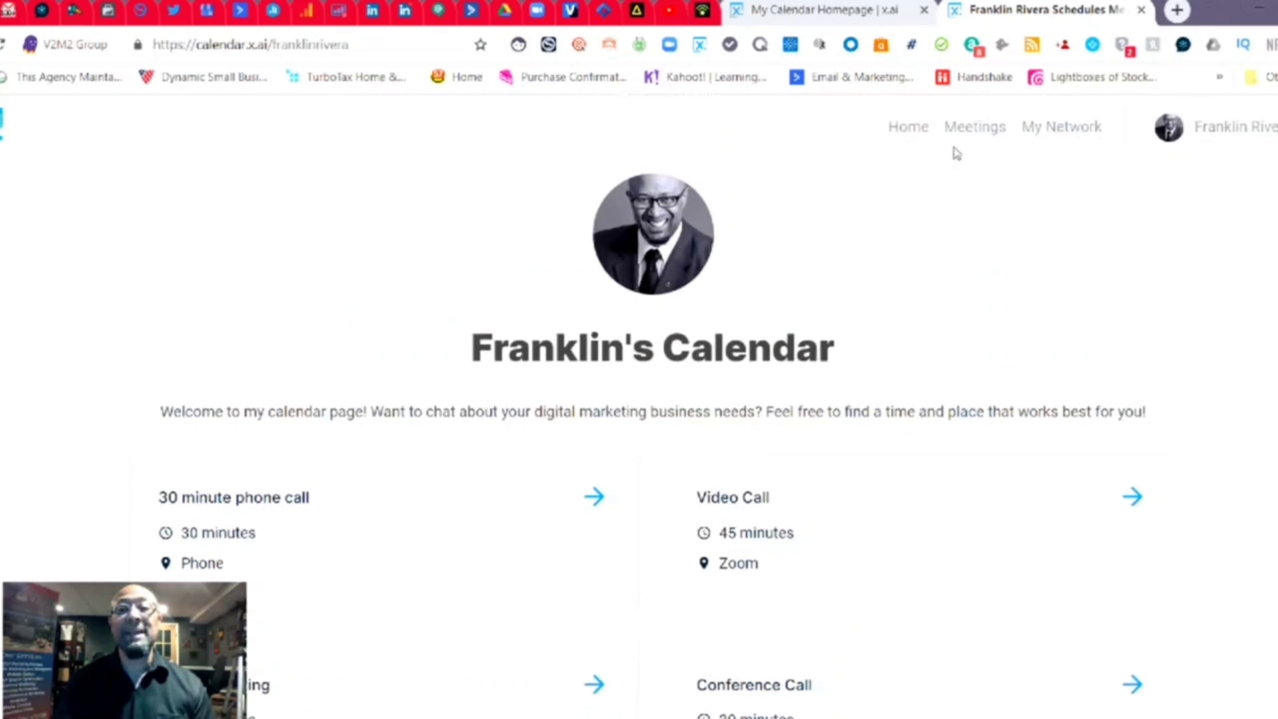
- Return to the settings tab and open My Meeting Templates, listing five templates up to the 75-minute Team Meeting
click(820, 11)
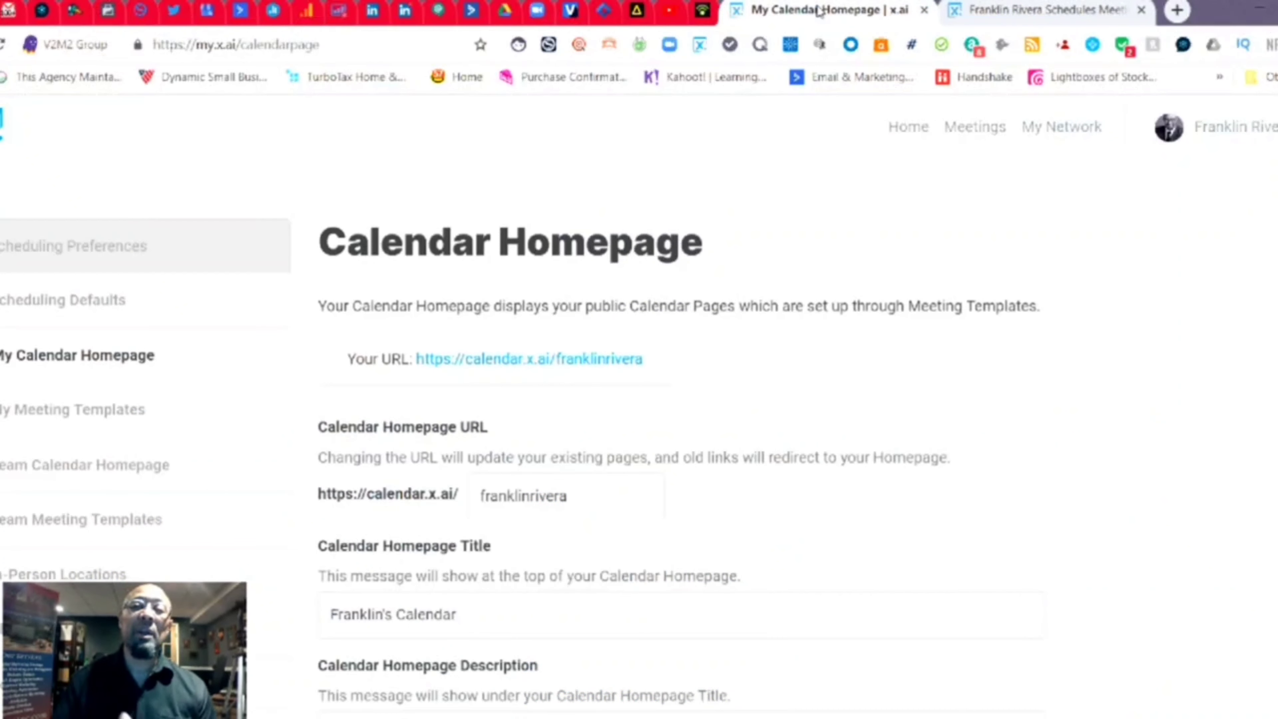
click(80, 410)
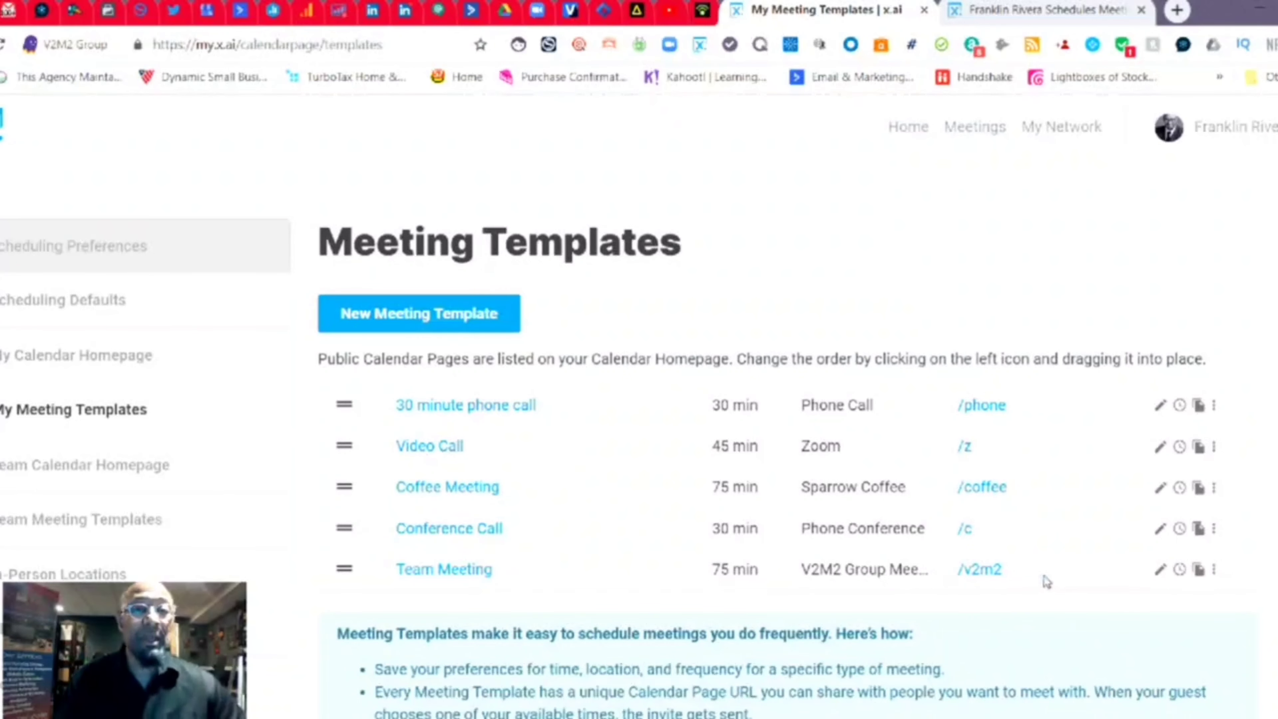
click(164, 366)
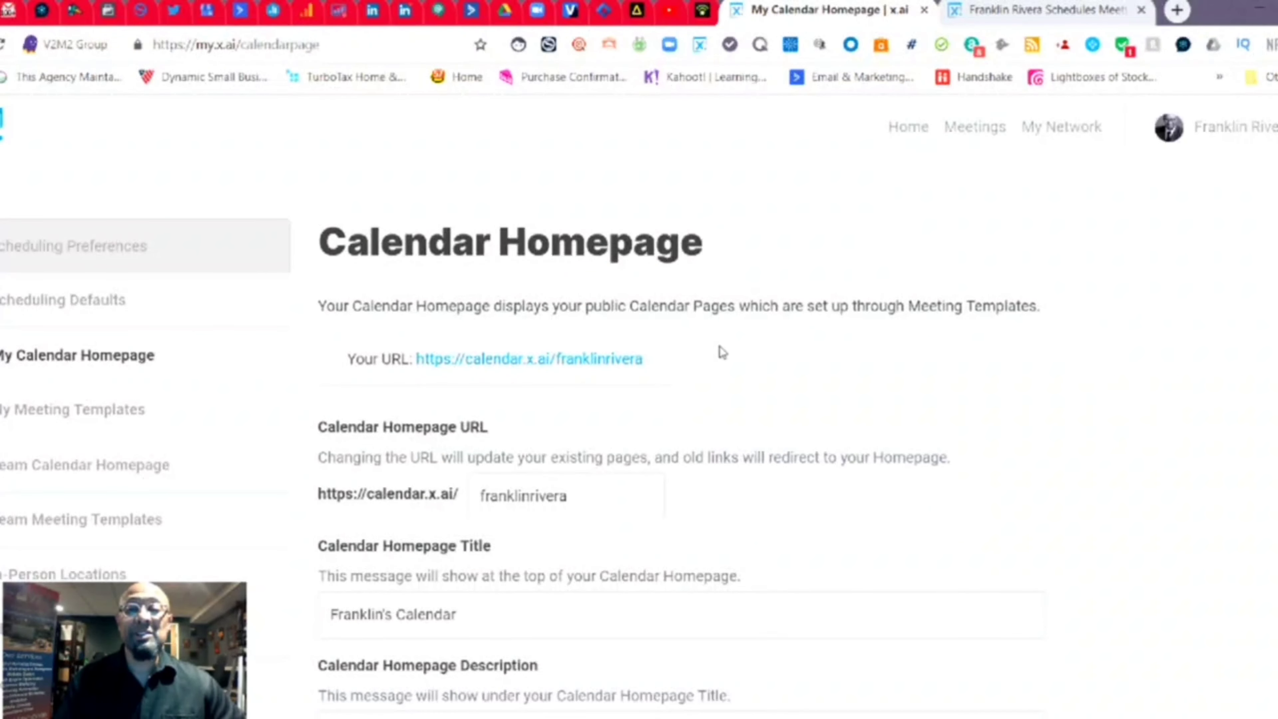
click(95, 421)
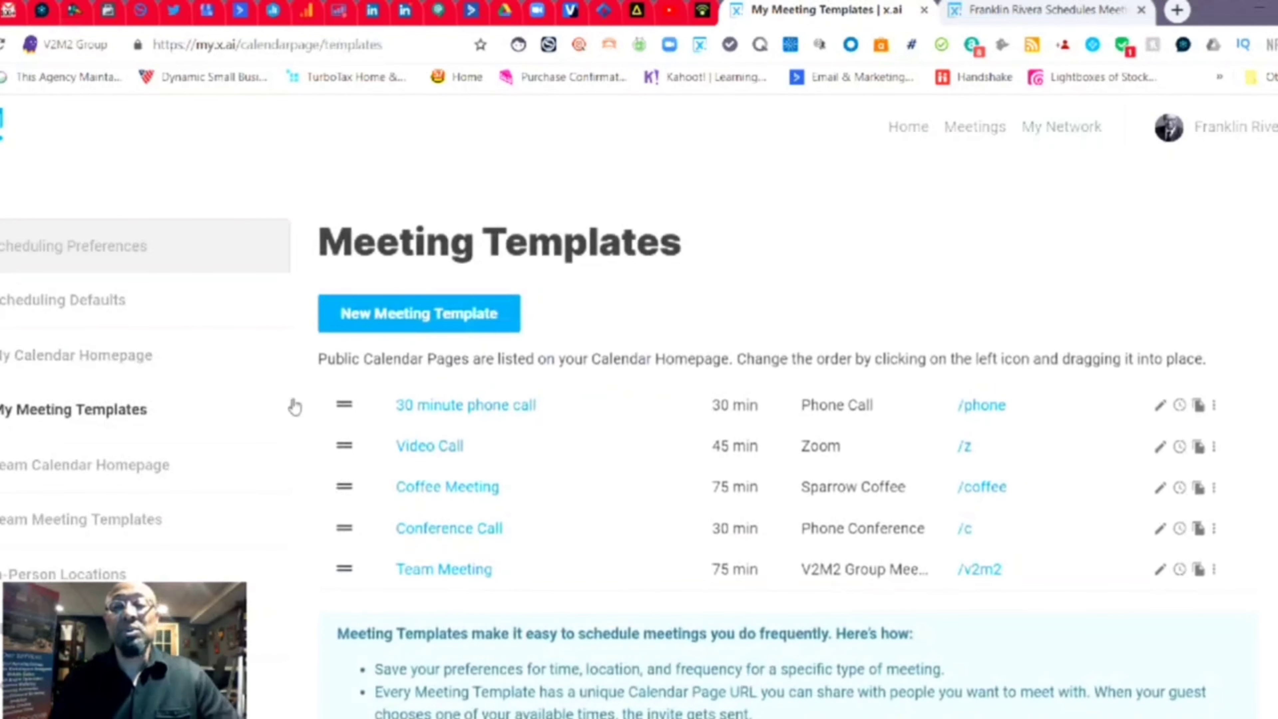
- Edit the Video Call template and review its 2-hour lead time, 30-minute breather and 4 daily slots
click(1160, 447)
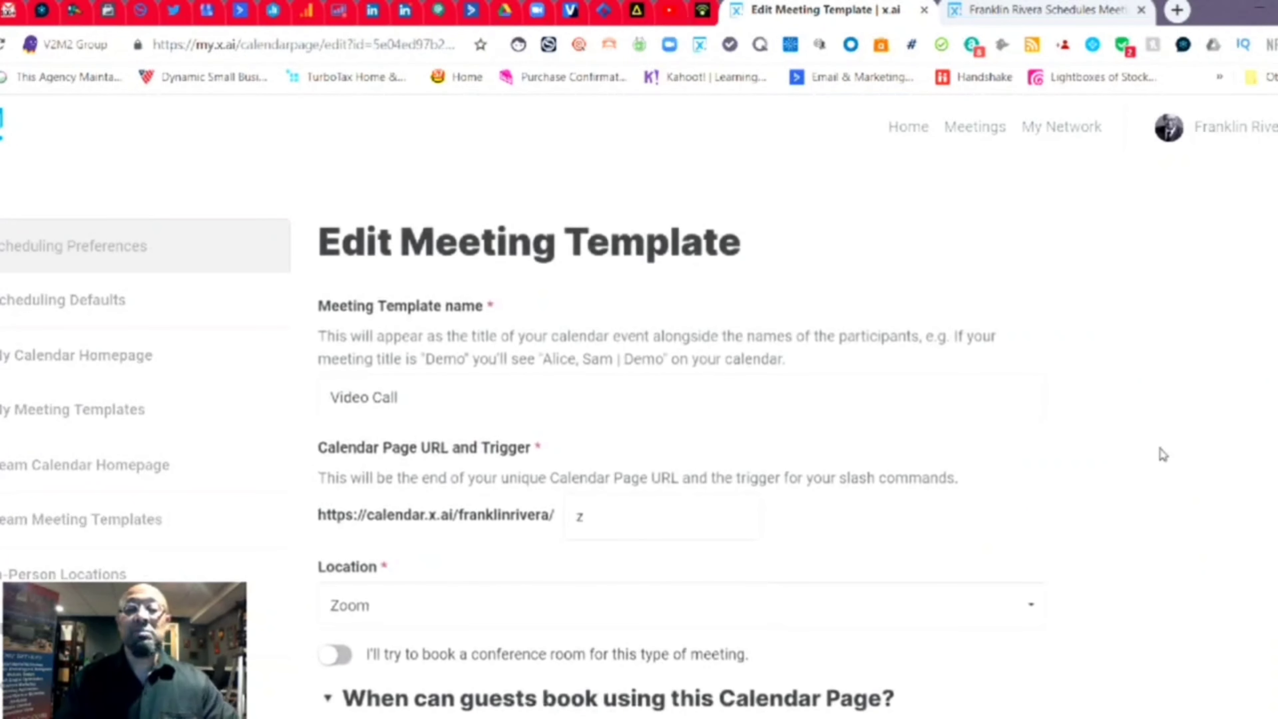
scroll(1161, 451, down, 10)
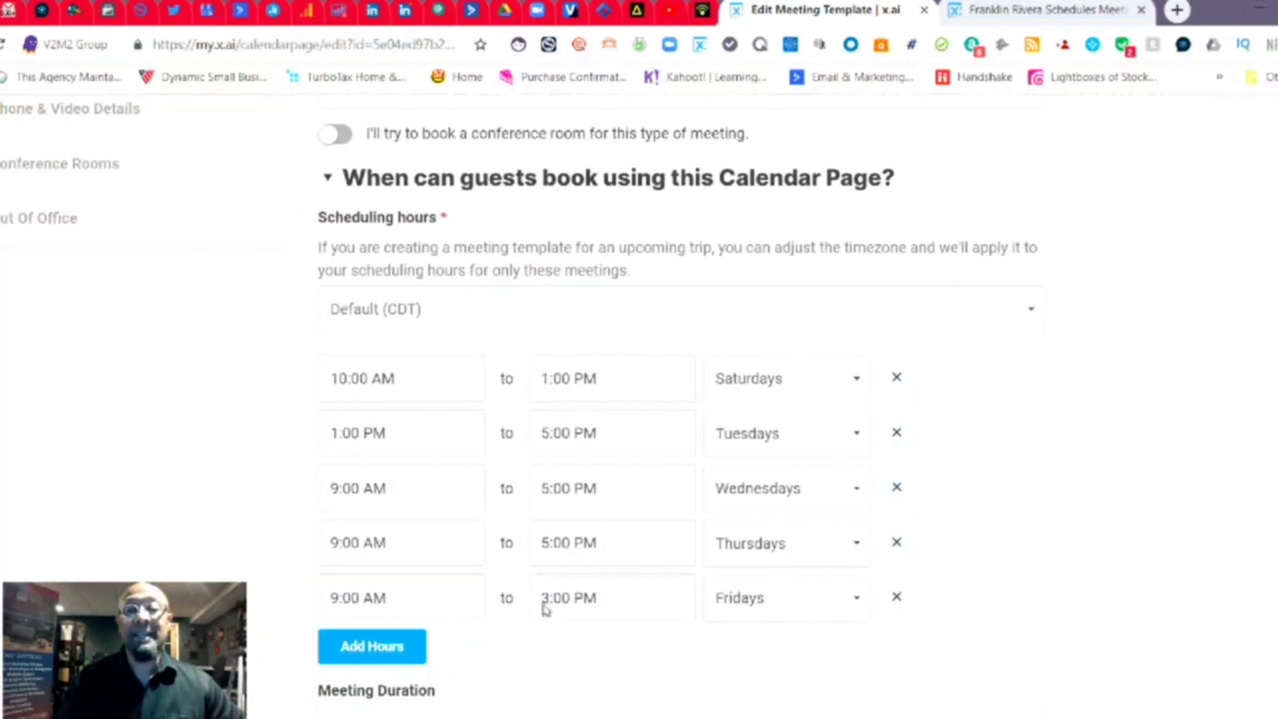
scroll(999, 628, down, 4)
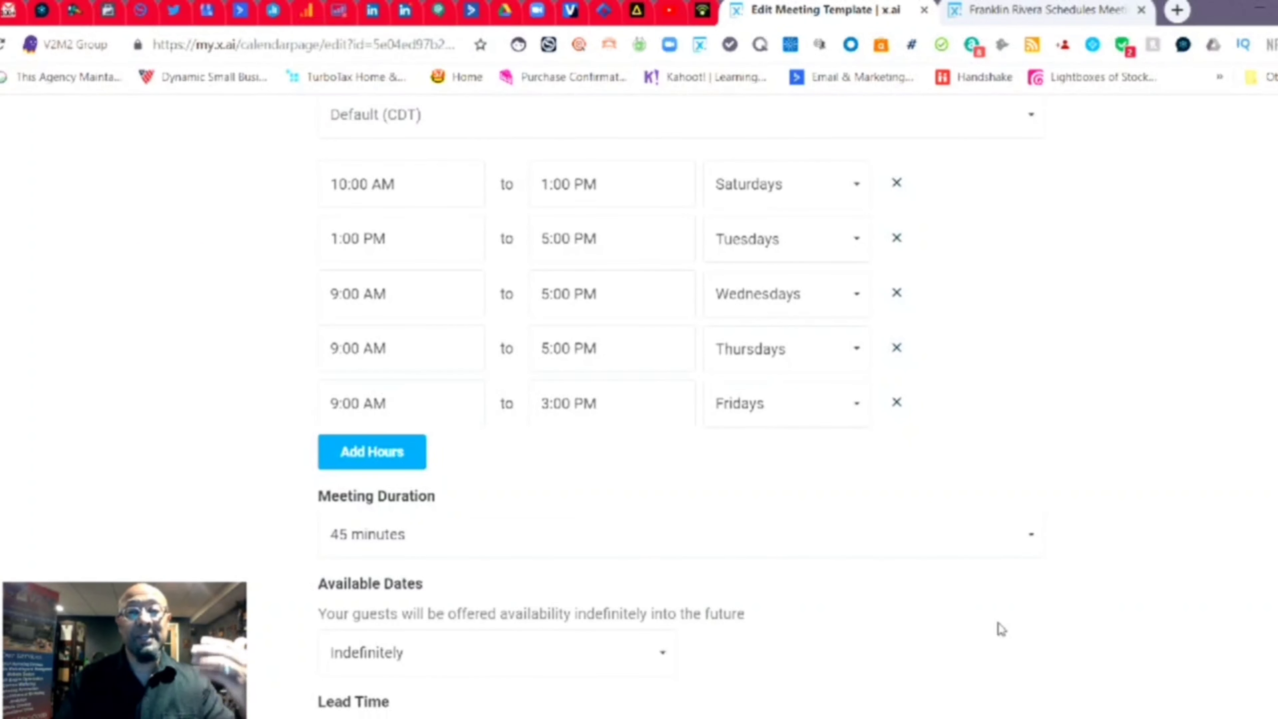
scroll(1002, 629, down, 2)
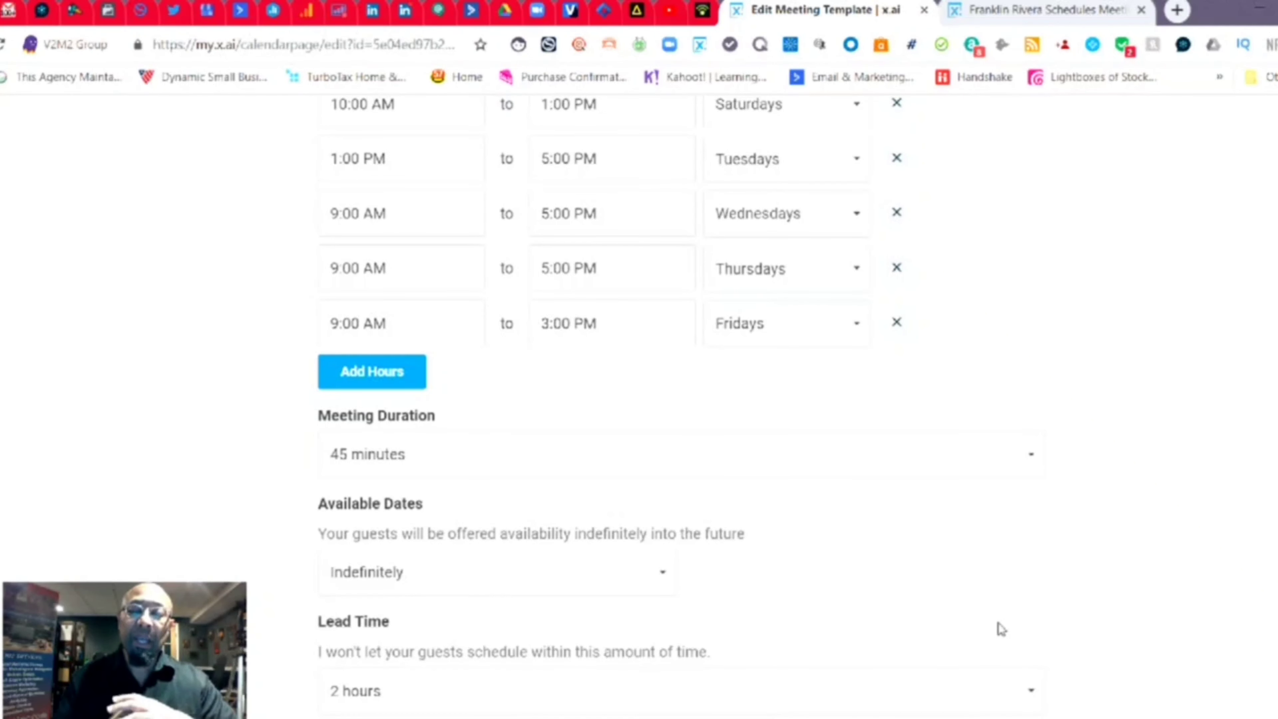
scroll(1000, 627, down, 10)
scroll(998, 624, up, 3)
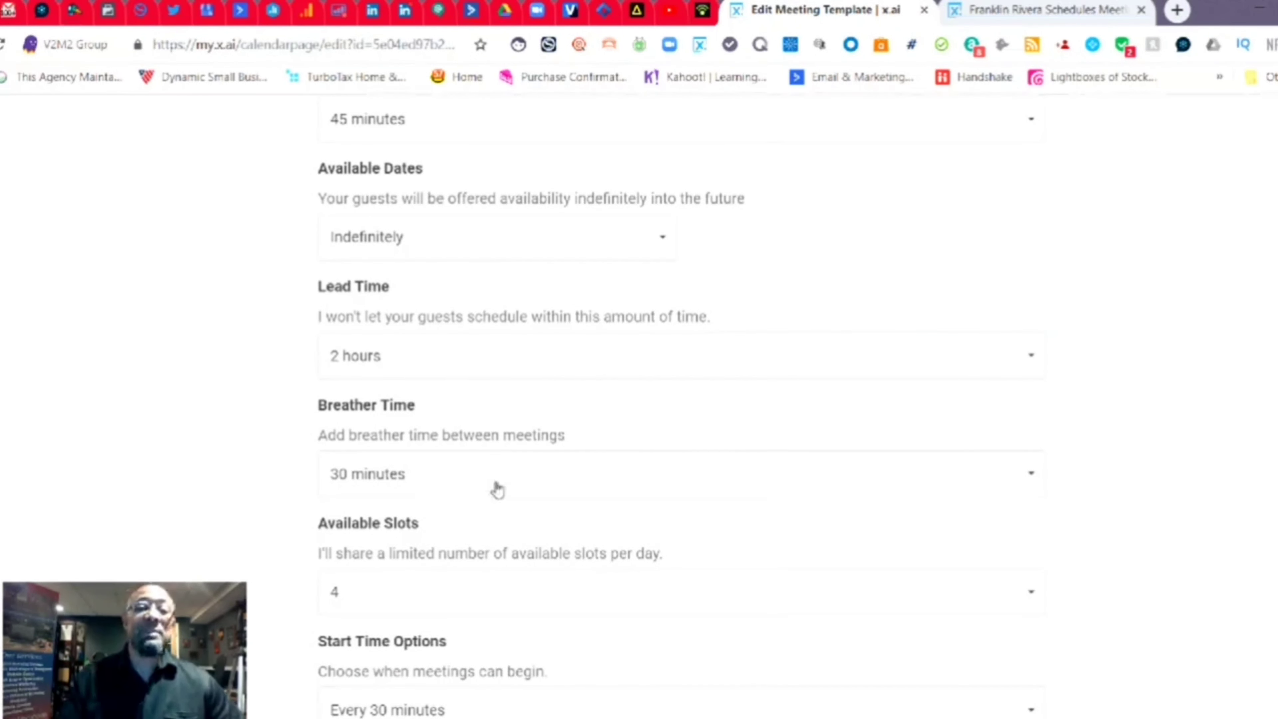
scroll(497, 488, down, 3)
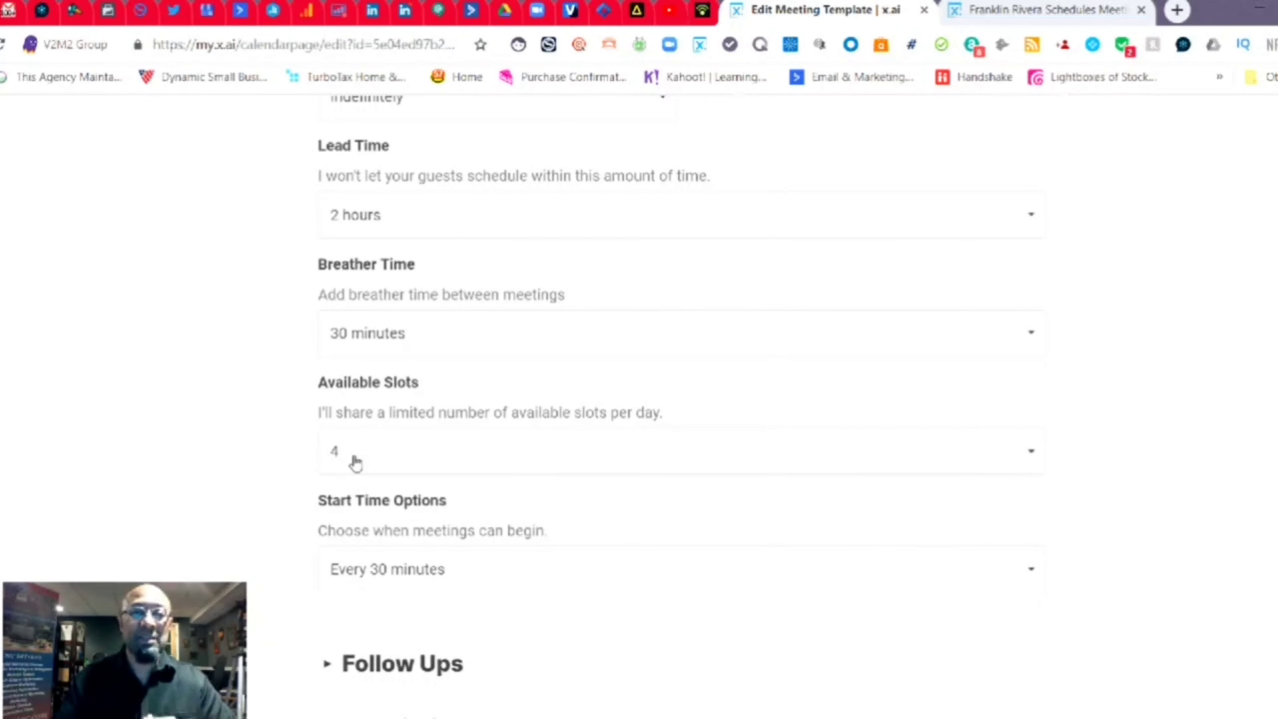
- Choose 4 in Video Call's Available Slots dropdown, then go back to My Meeting Templates
click(540, 463)
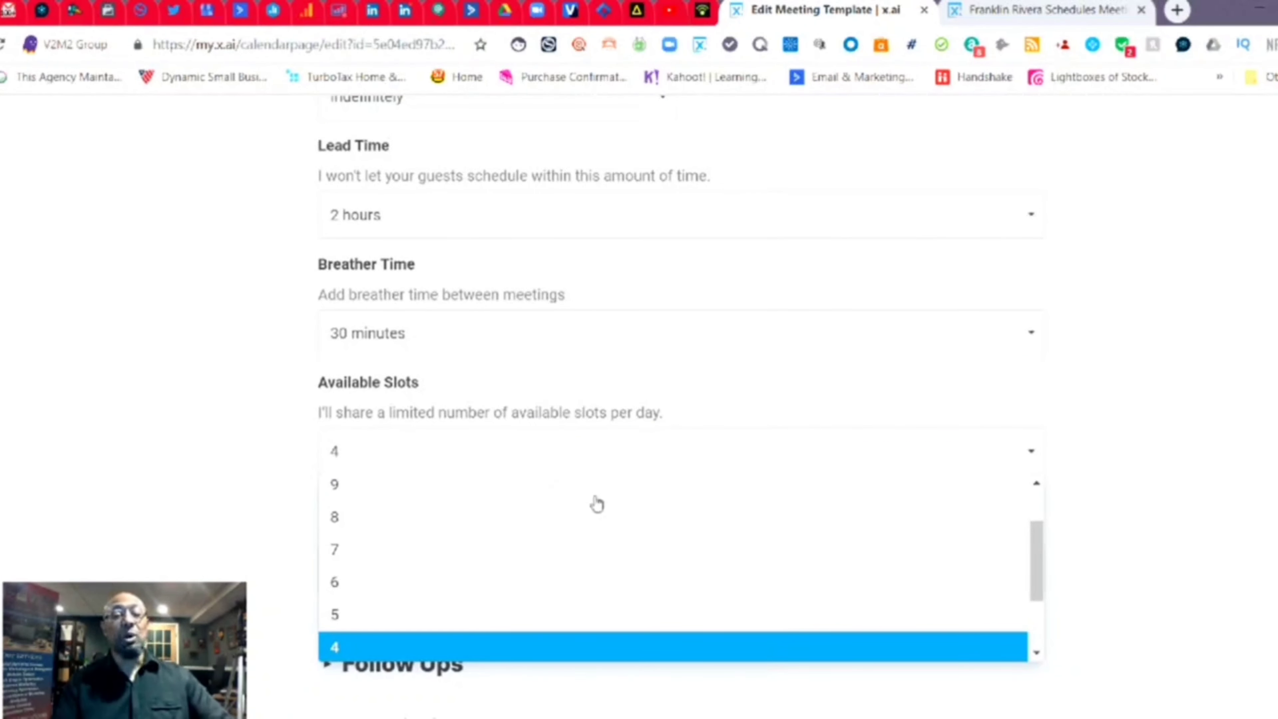
scroll(665, 557, down, 3)
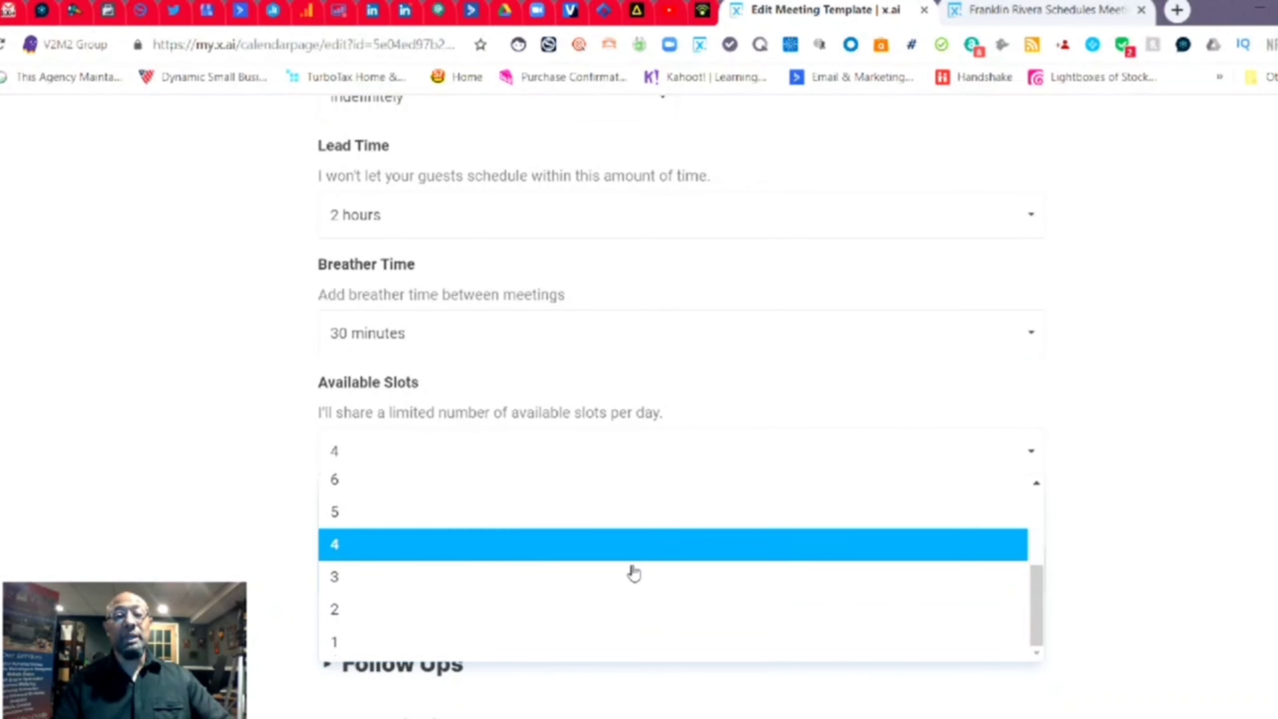
click(624, 547)
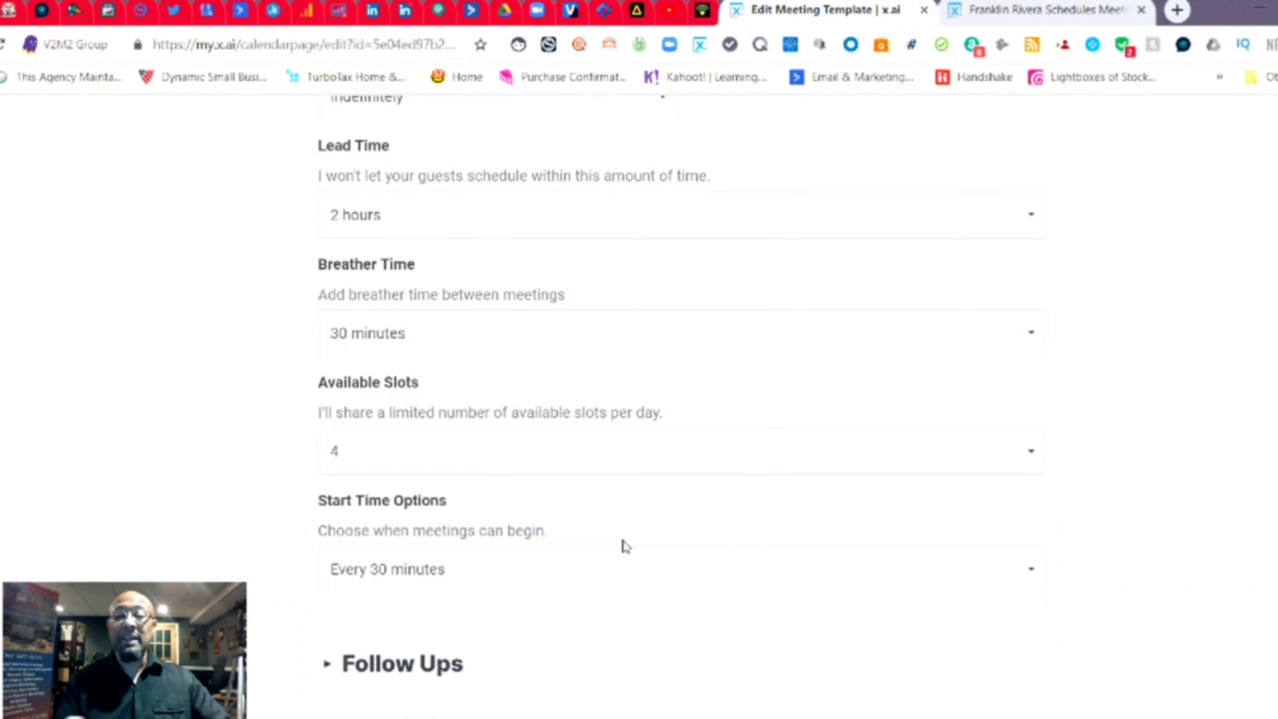
scroll(805, 534, up, 15)
scroll(806, 540, up, 1)
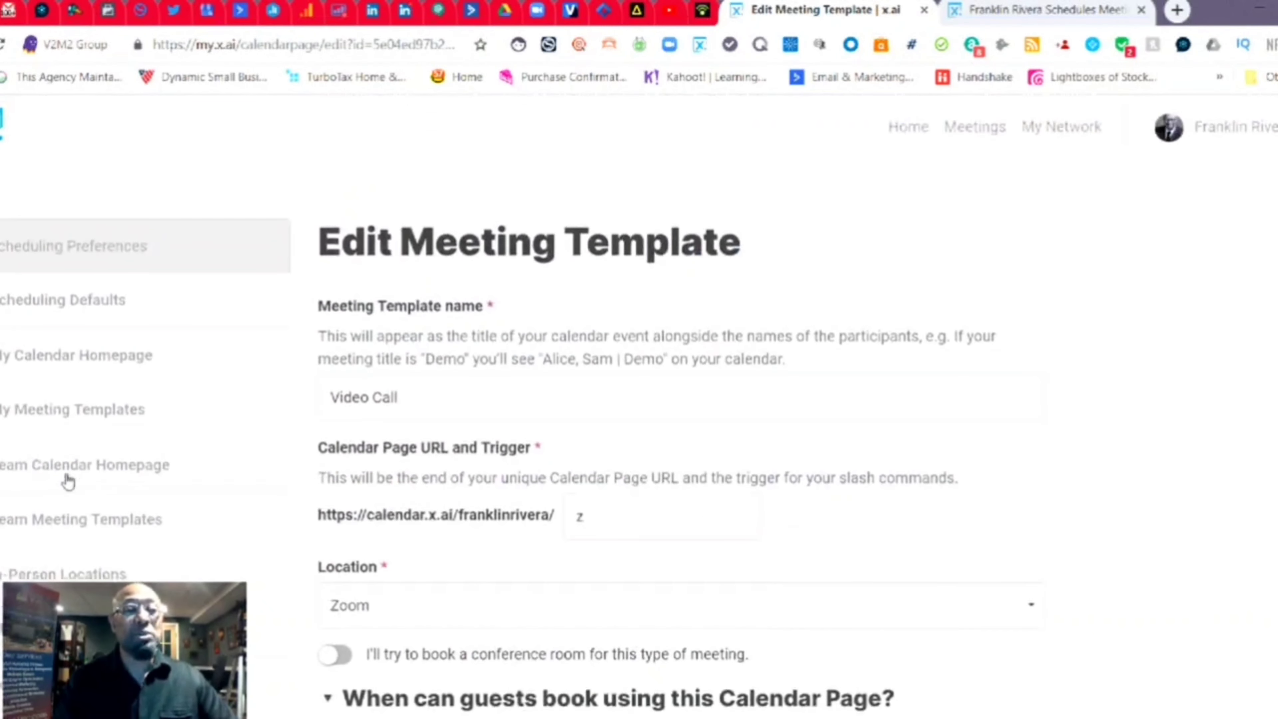
click(93, 425)
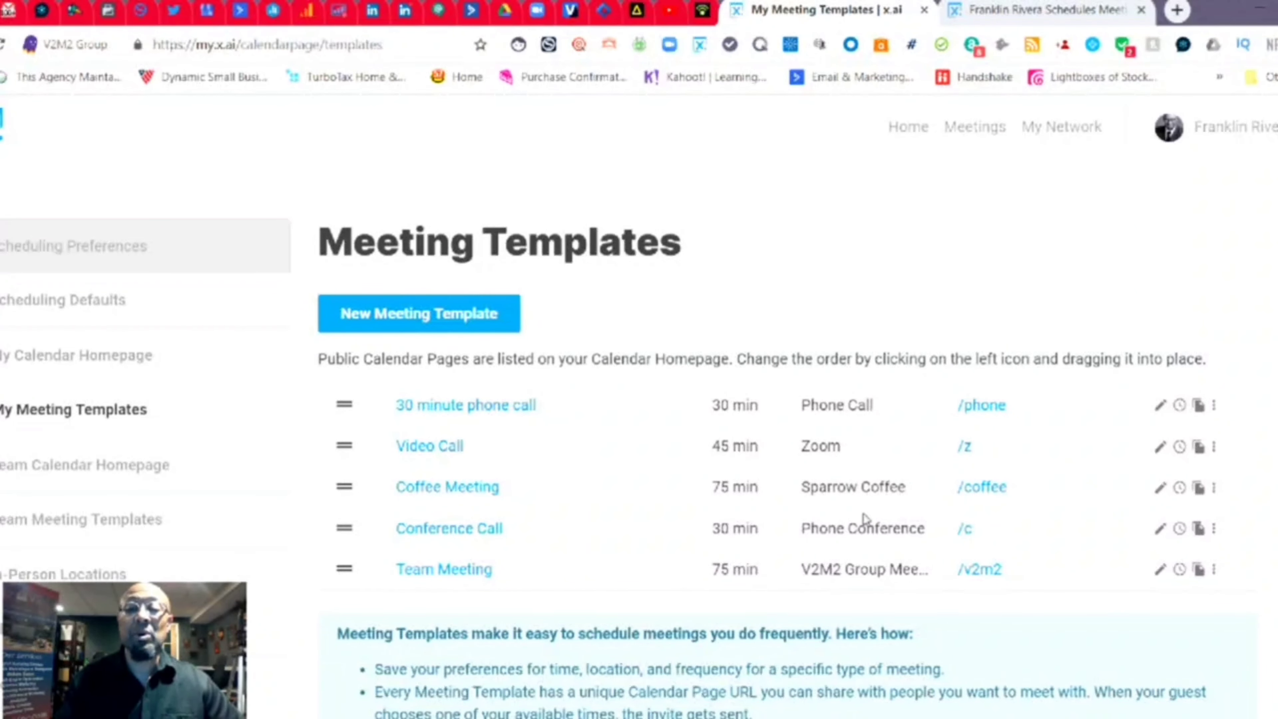
scroll(536, 529, down, 2)
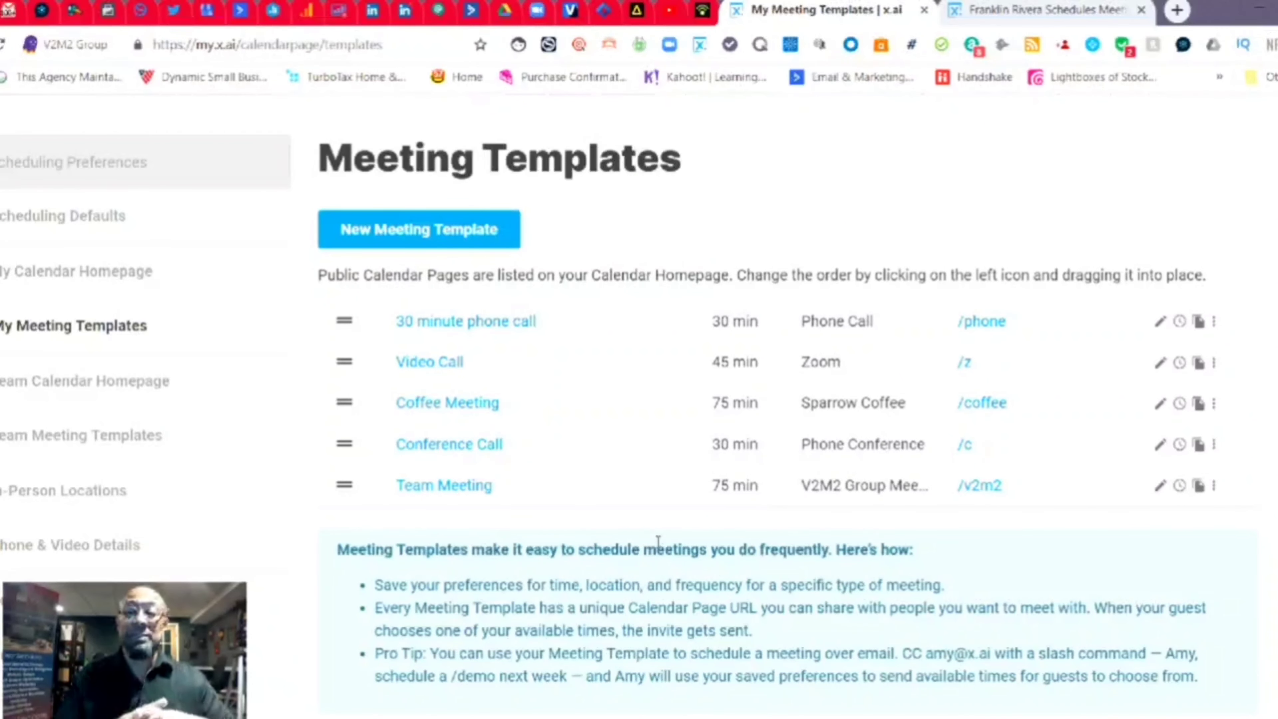
- Show the Team Calendar Homepage settings for team URL calendar.x.ai/v2m2team, titled V2M2 Team
click(115, 382)
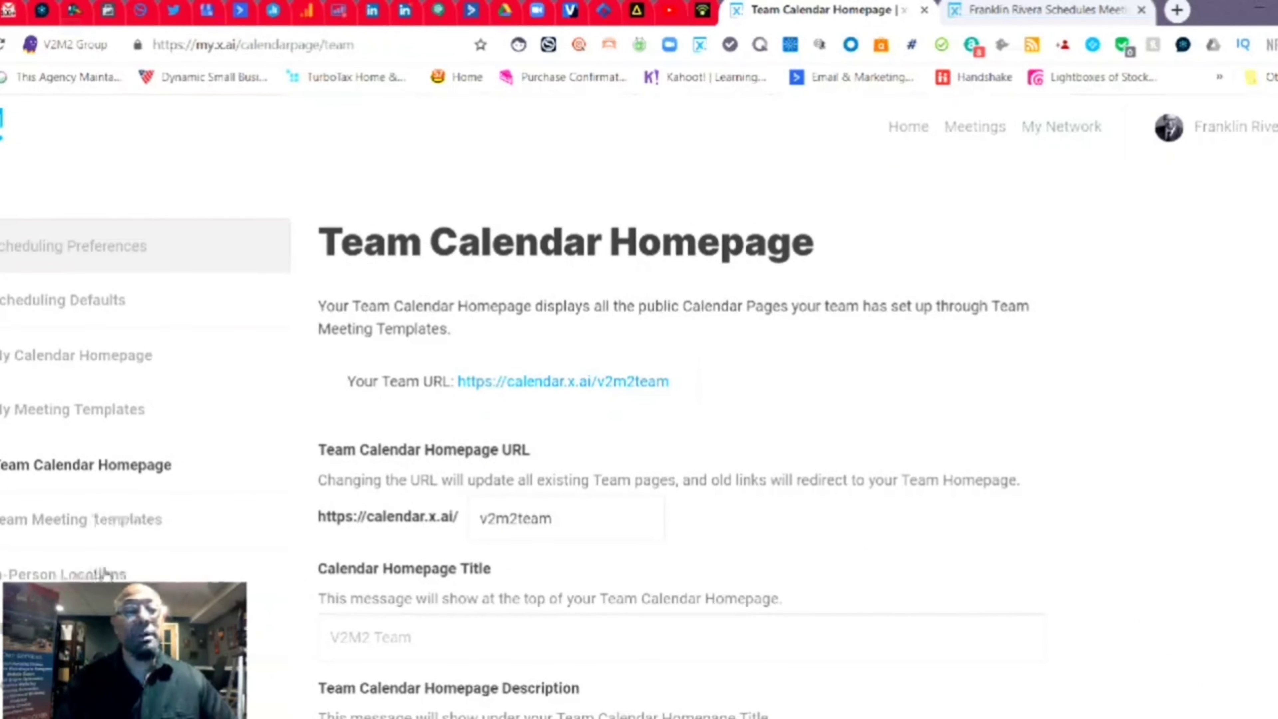
- Browse the In-Person Locations list, including Panera Bread and Hotel Indigo Naperville Riverwalk
click(35, 574)
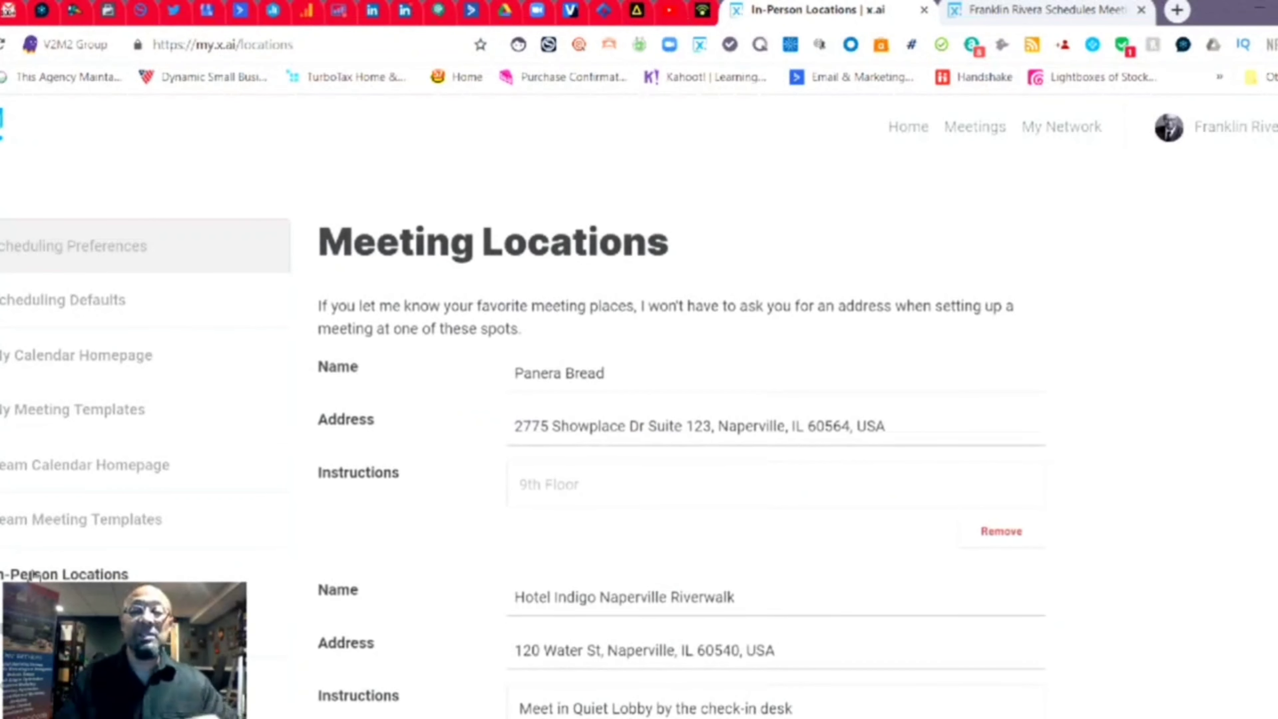
scroll(574, 637, down, 10)
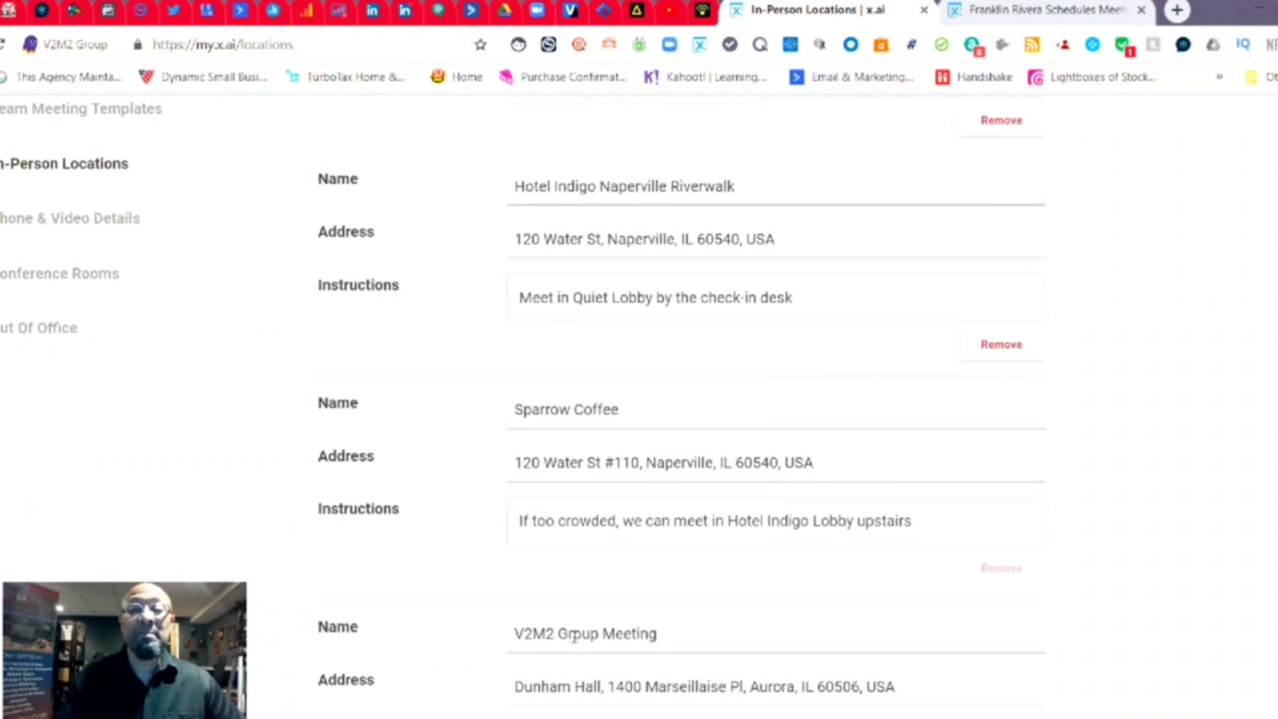
scroll(574, 636, down, 2)
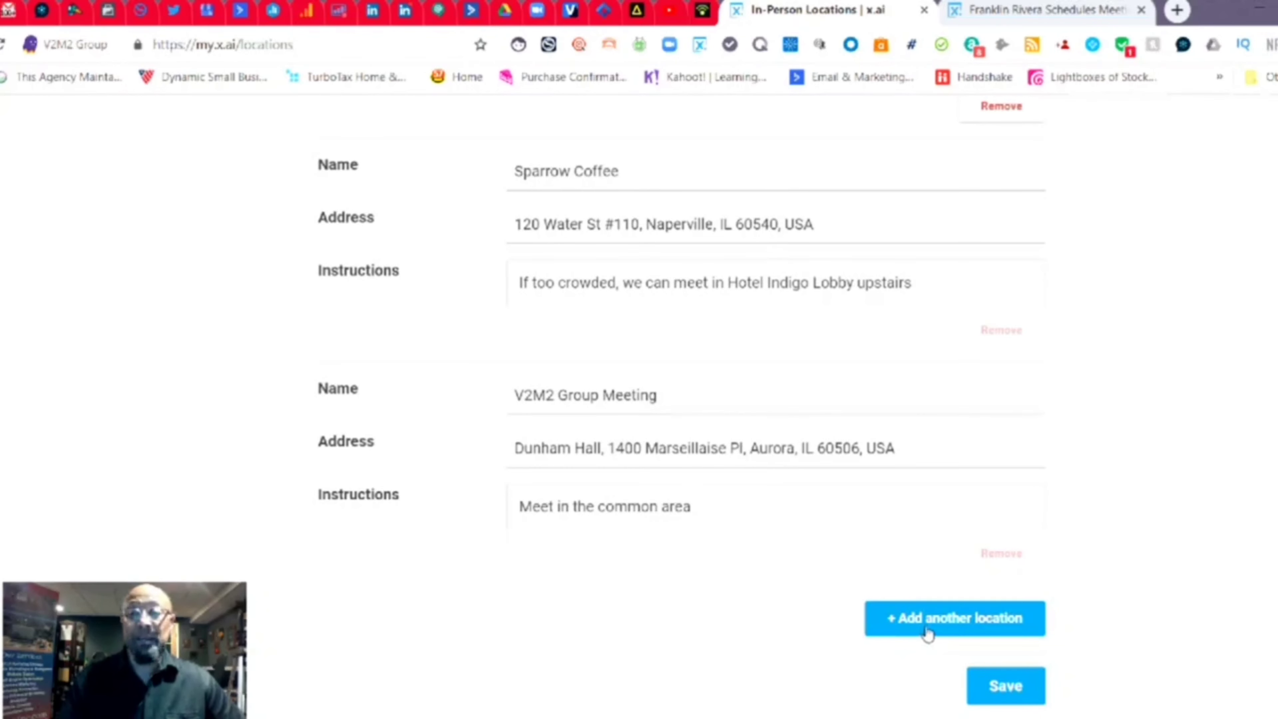
scroll(742, 568, up, 12)
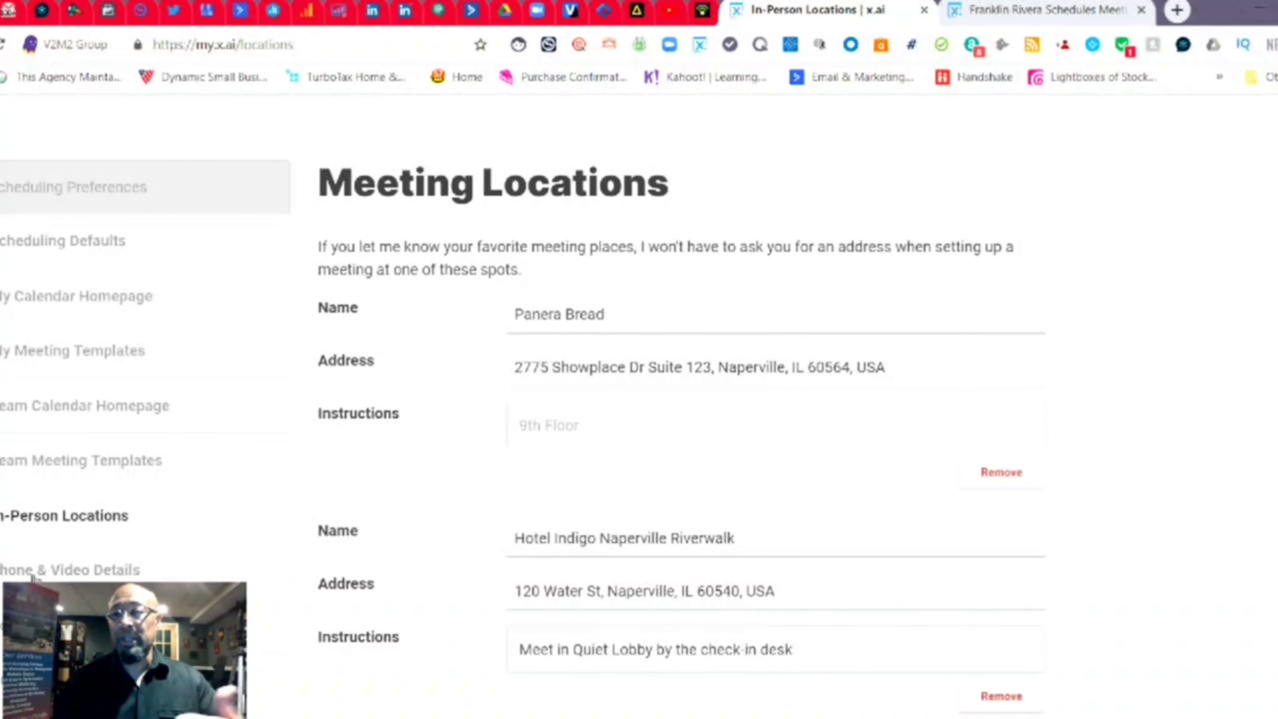
click(33, 571)
scroll(744, 543, down, 3)
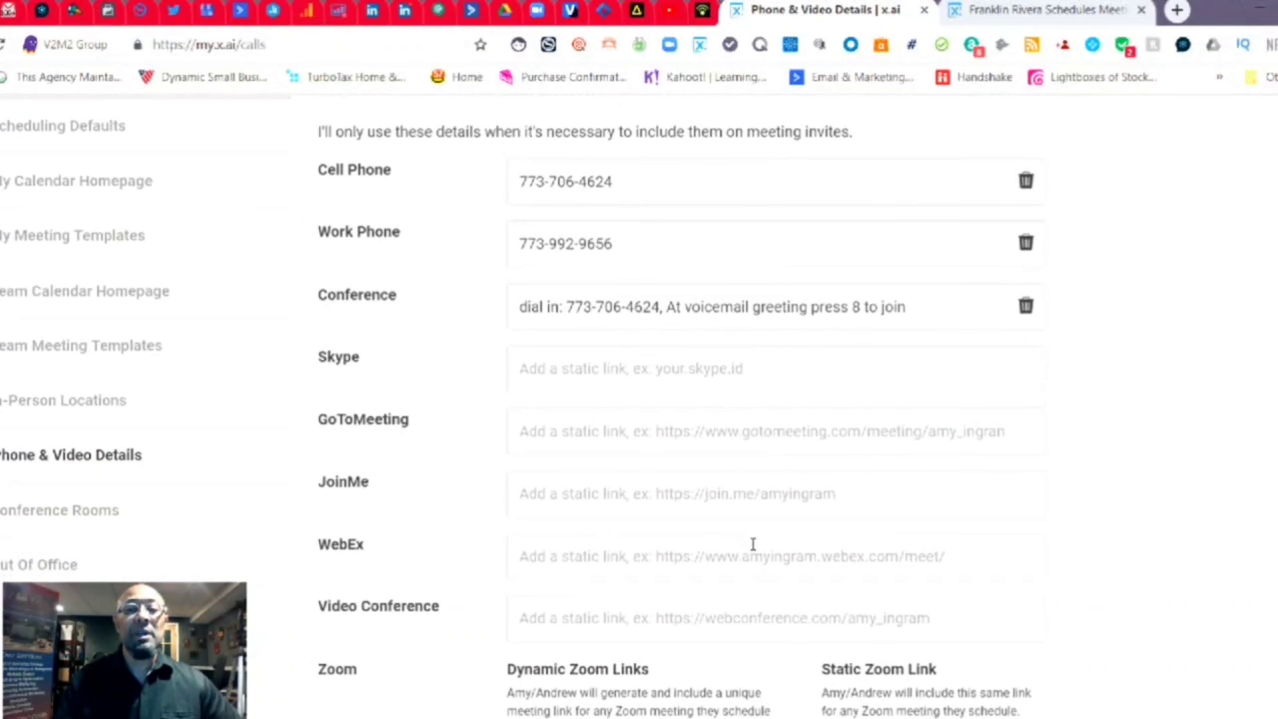
scroll(753, 543, down, 5)
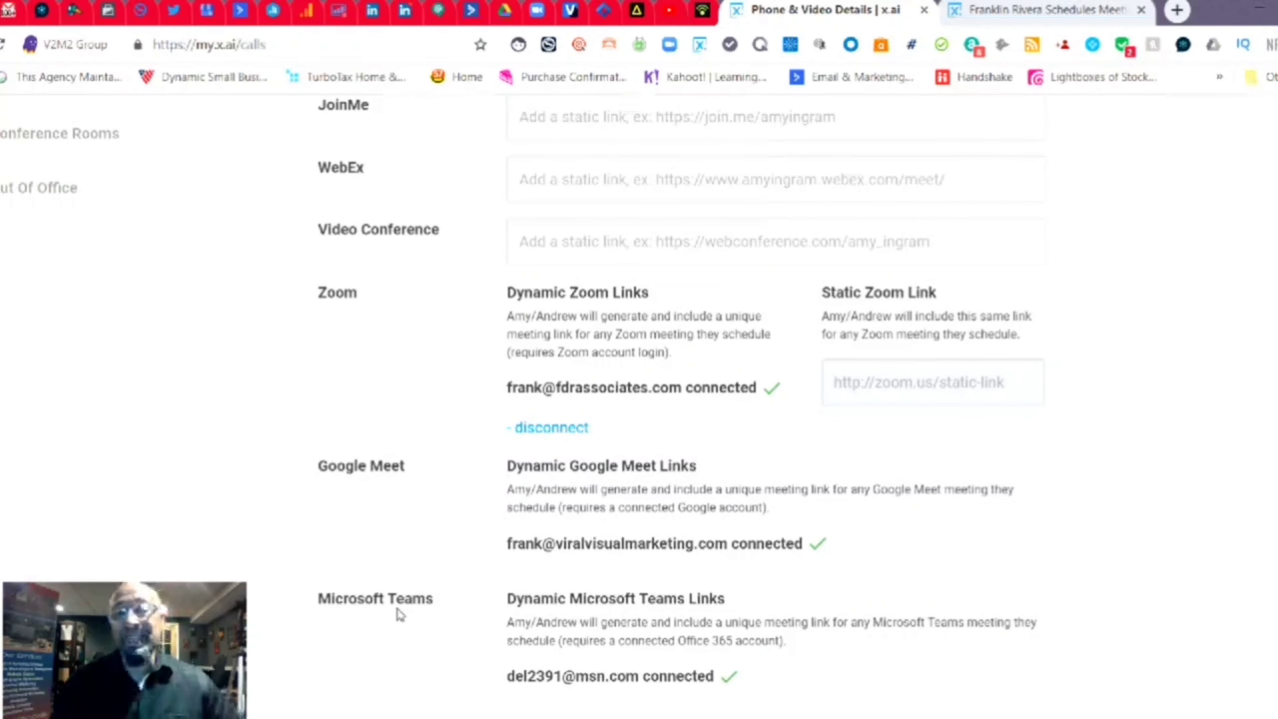
scroll(400, 614, up, 5)
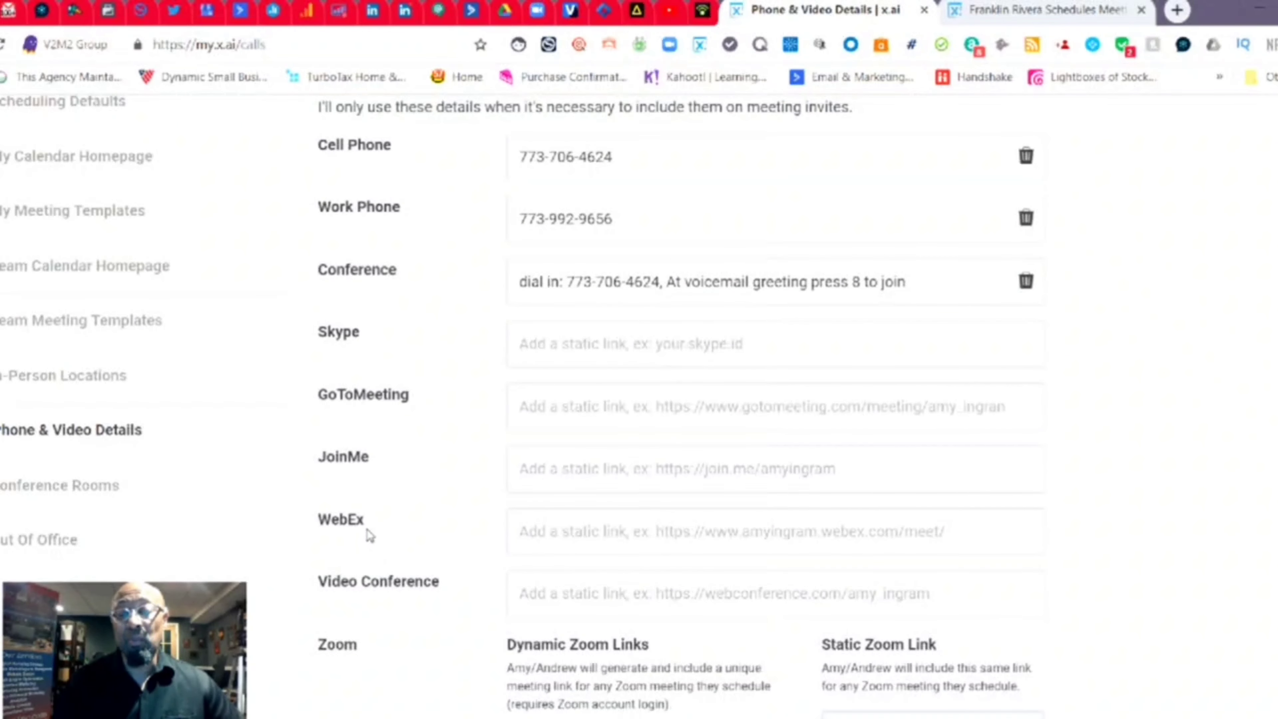
scroll(566, 367, down, 1)
scroll(566, 367, down, 3)
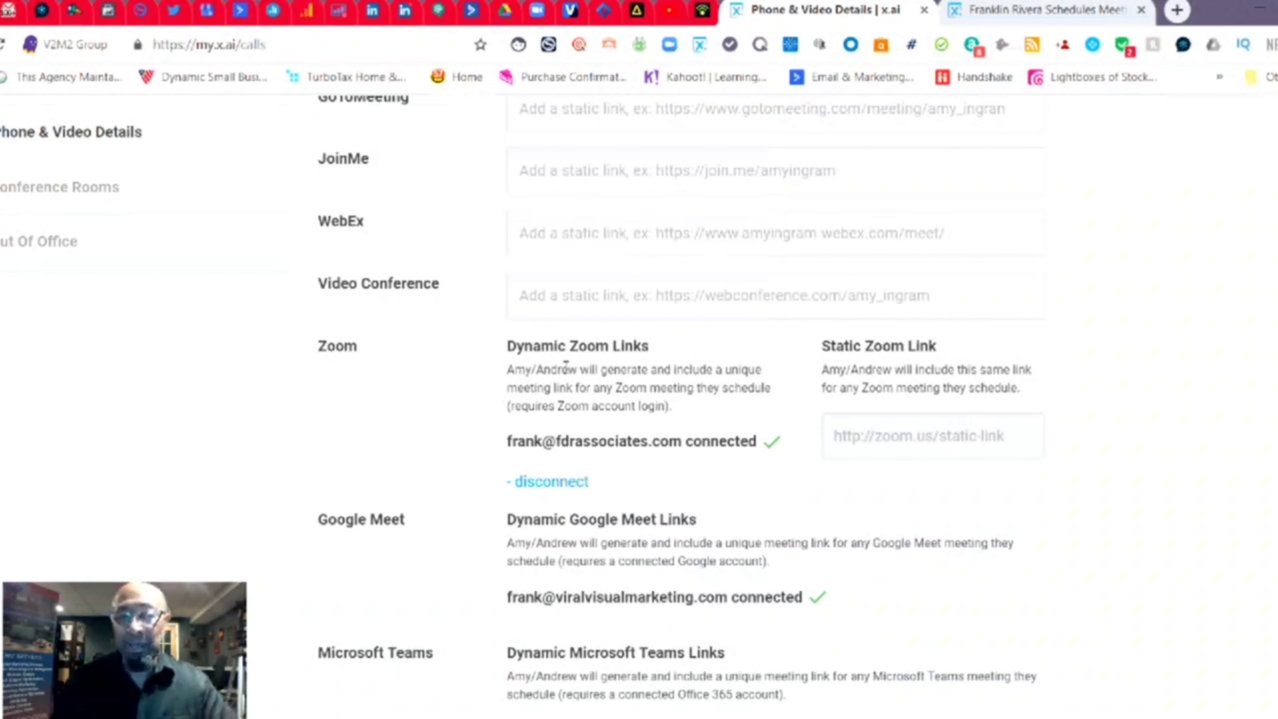
scroll(414, 325, up, 6)
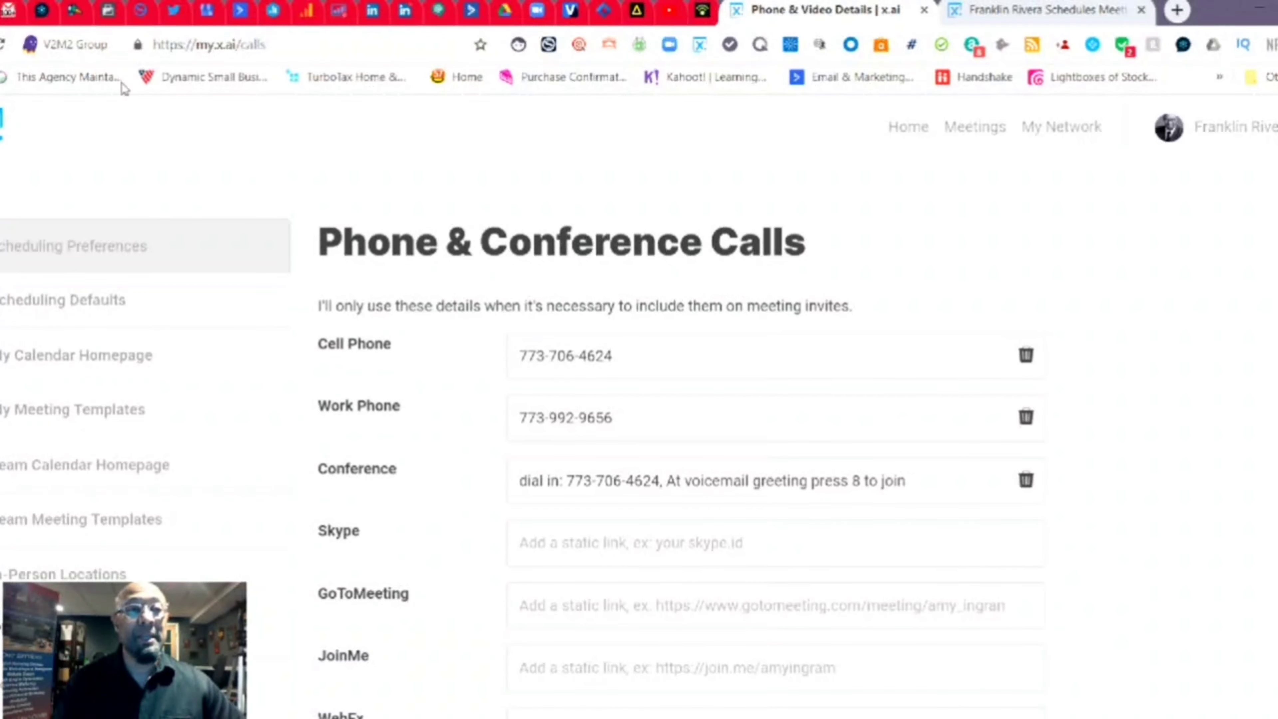
- Address a new Gmail message to the suggested contact with subject 'Test'
click(5, 11)
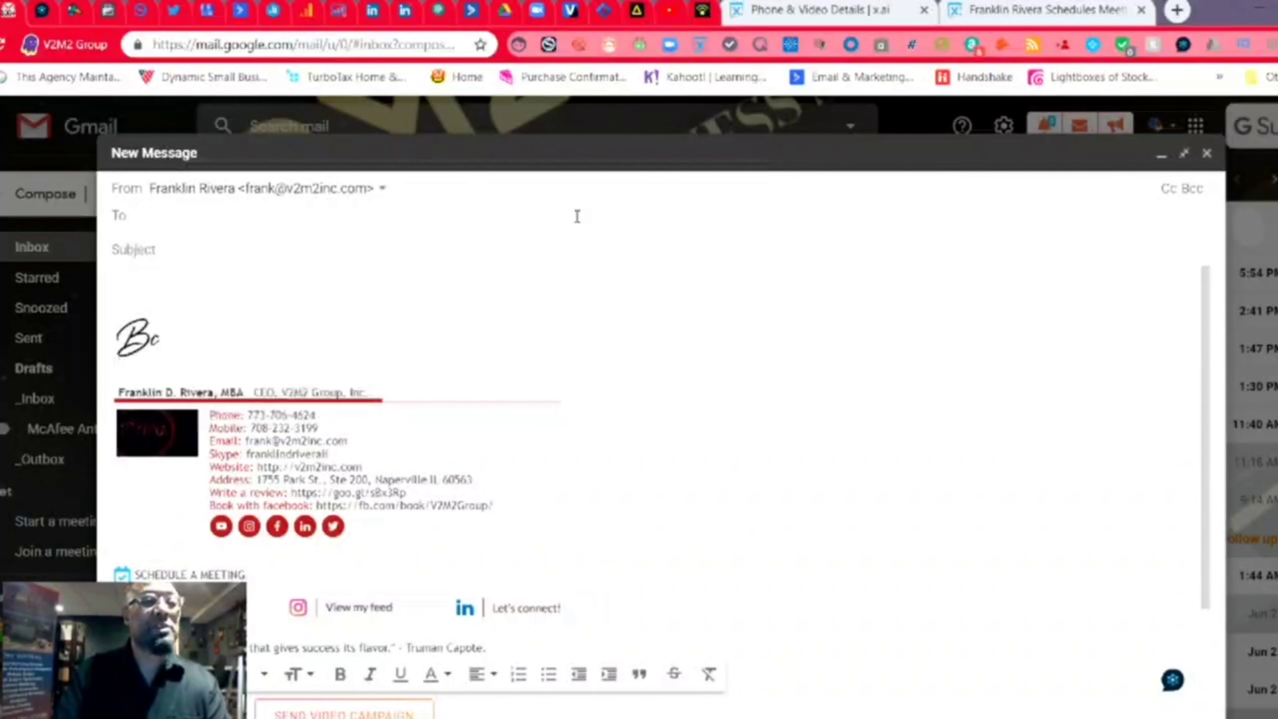
text(franklin)
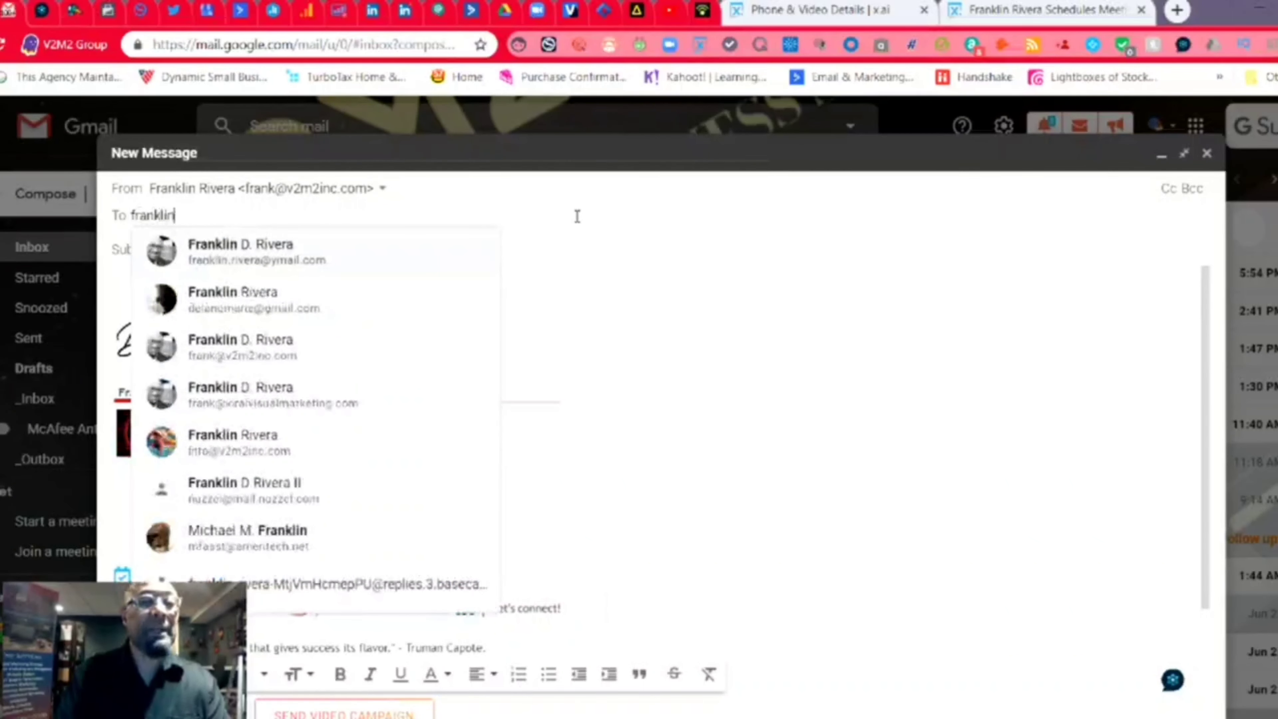
click(386, 255)
click(383, 255)
text(Test)
key(Tab)
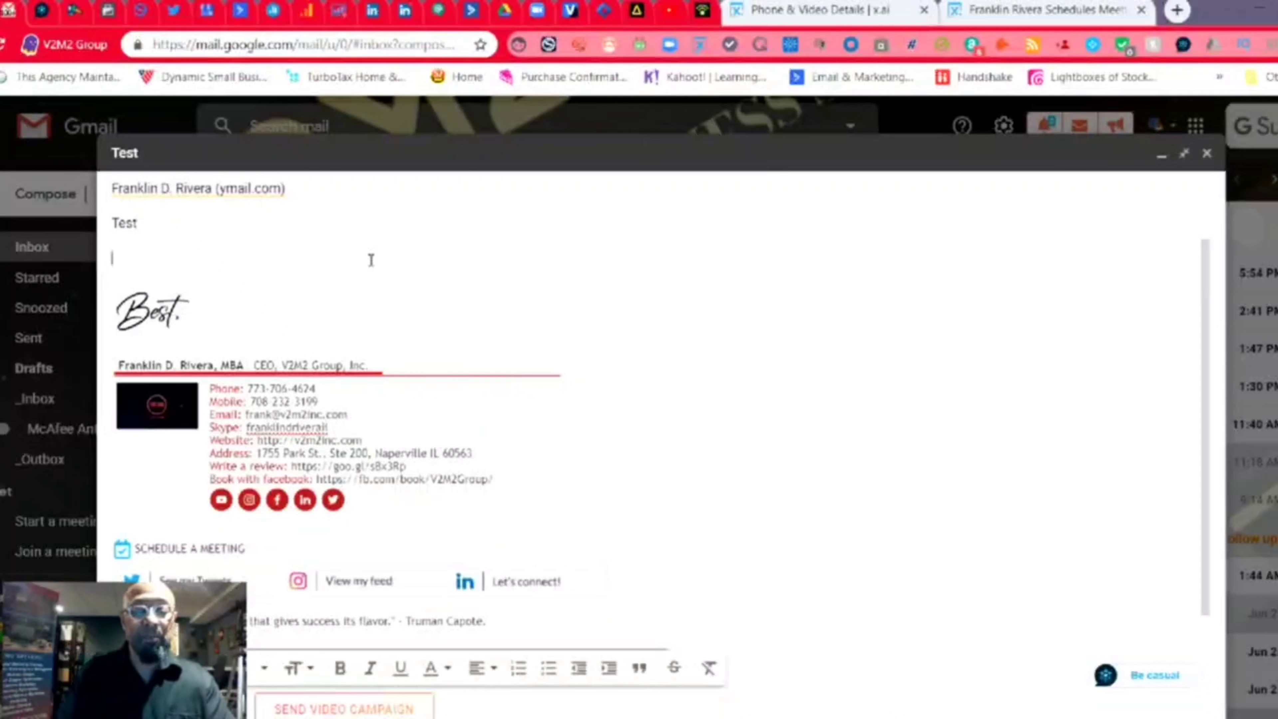
- Write the greeting and a note that assistant Amy will schedule a meeting next week
text(Hey F)
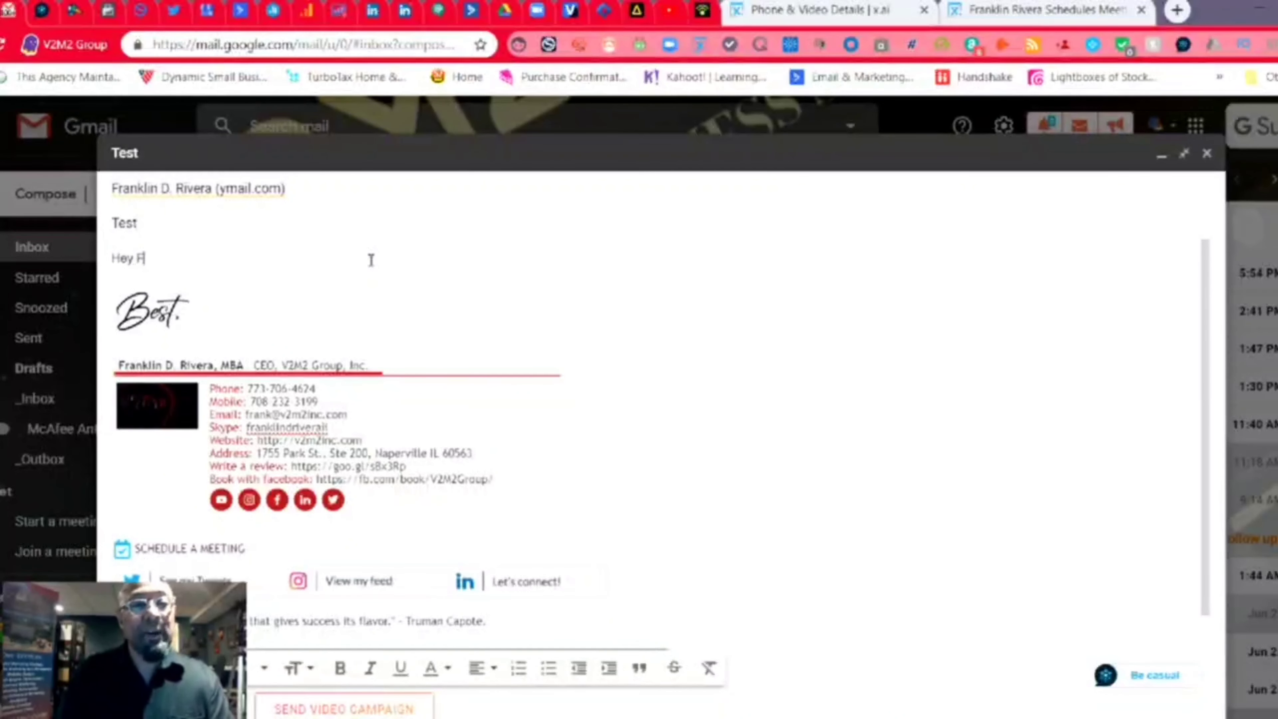
text(rank,)
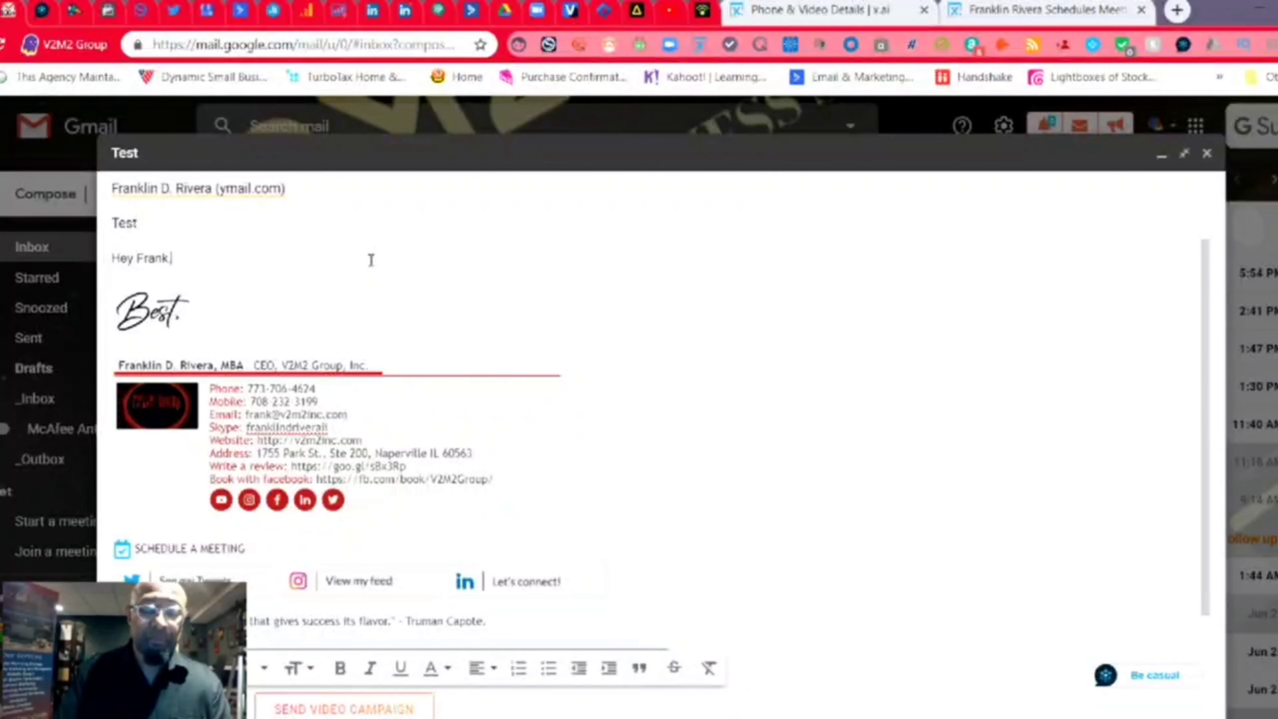
key(Return)
text(Looking)
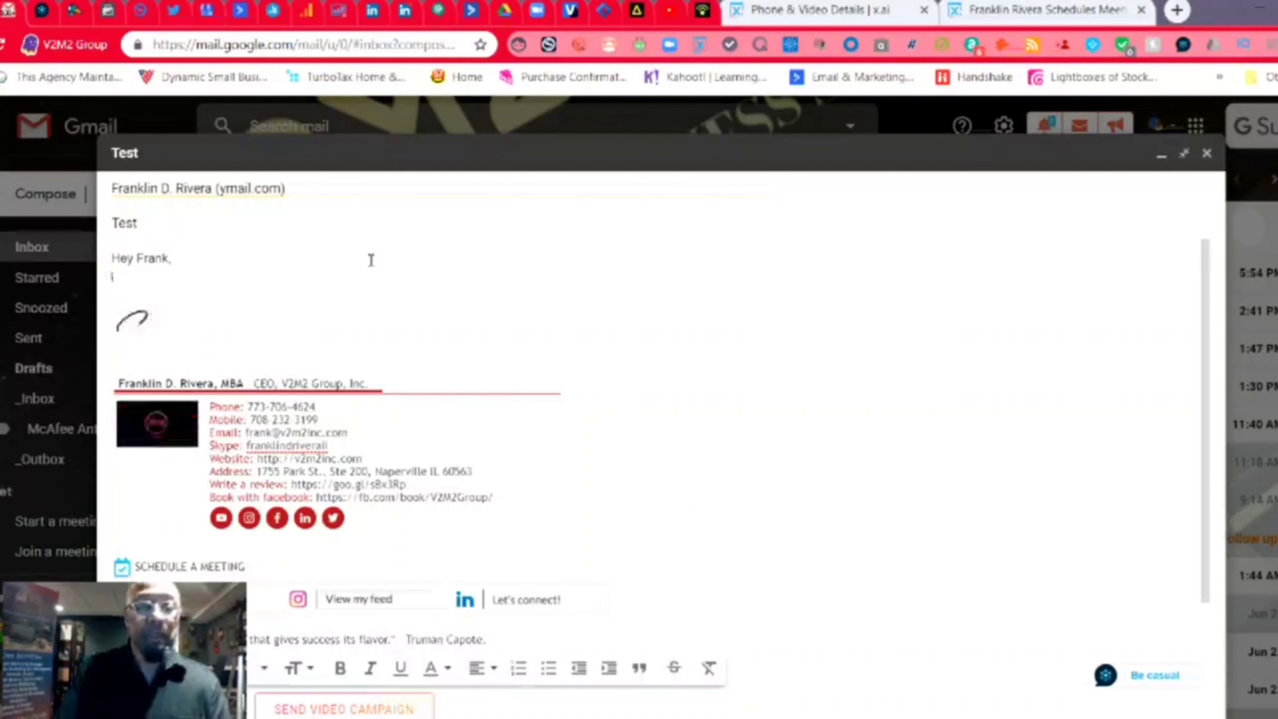
text( forward)
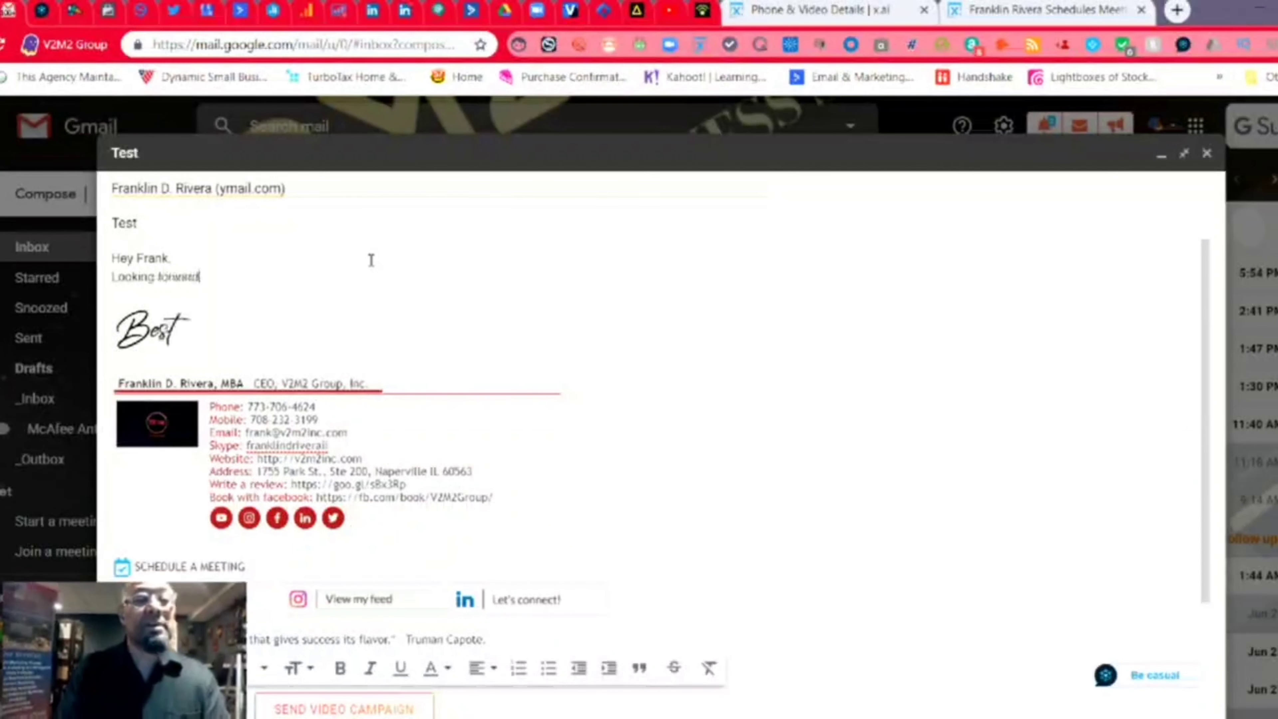
text( to meeting)
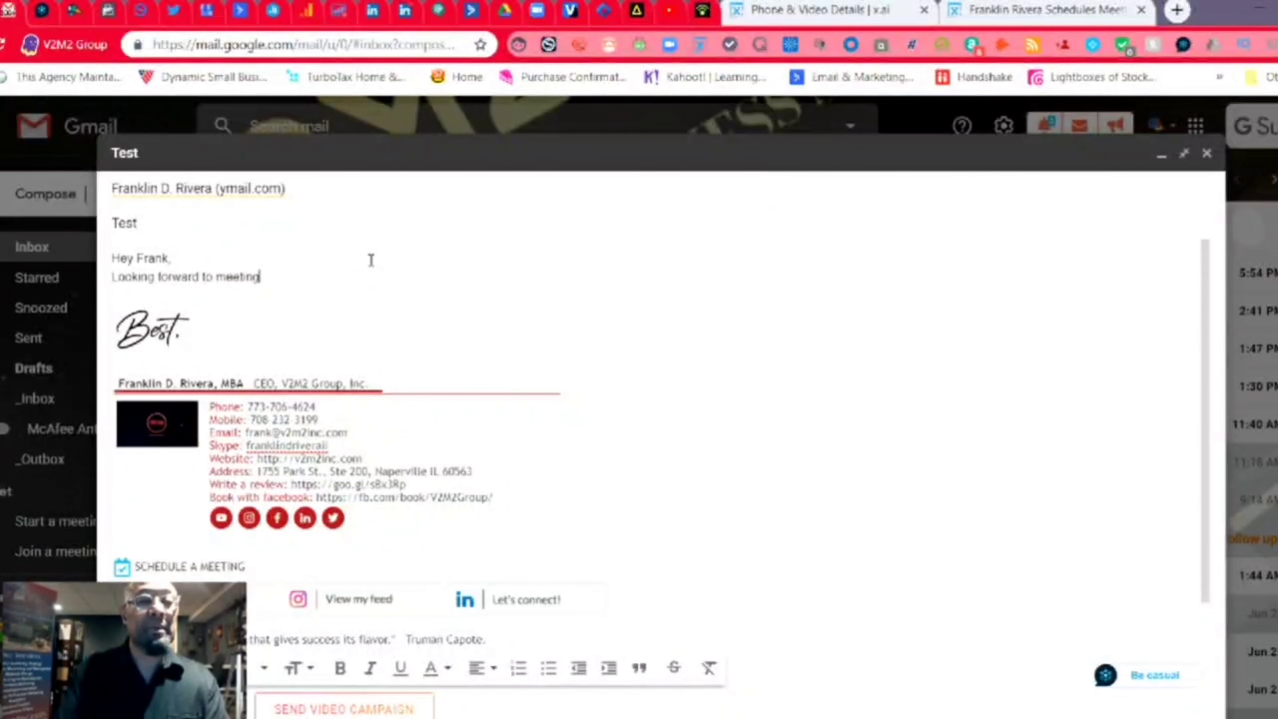
text( with you. I w)
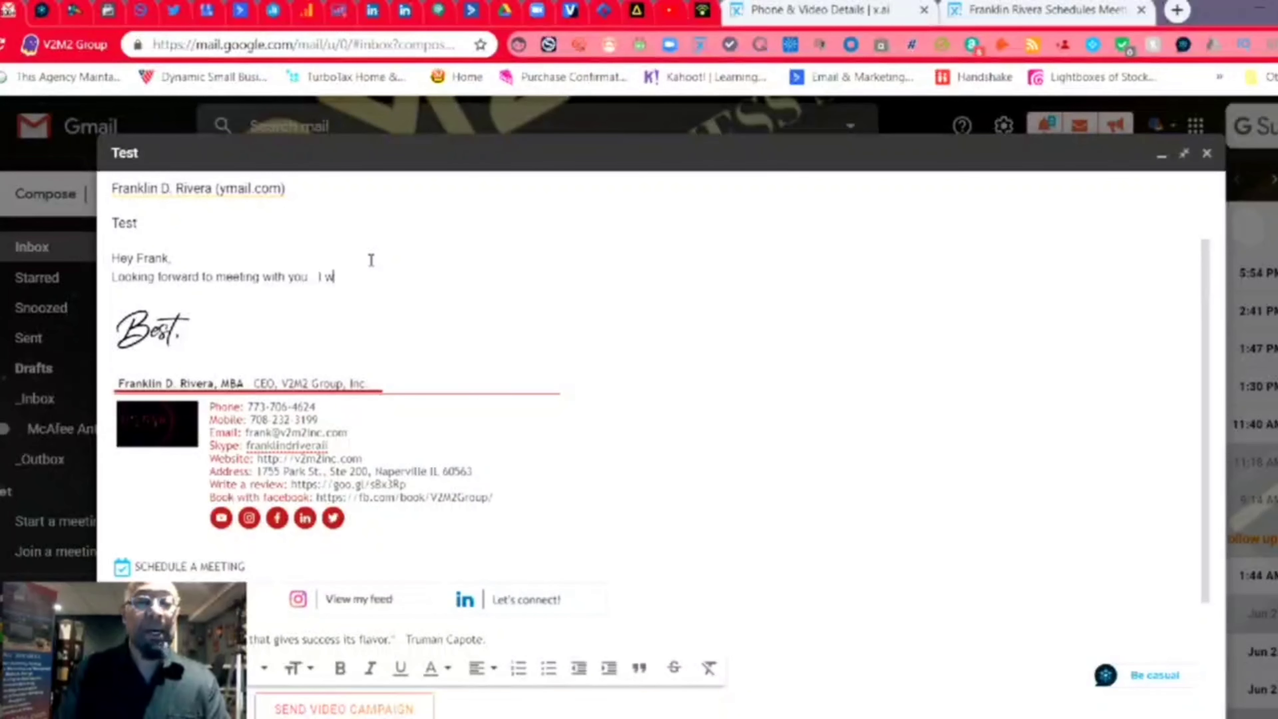
text(ill have my assistant )
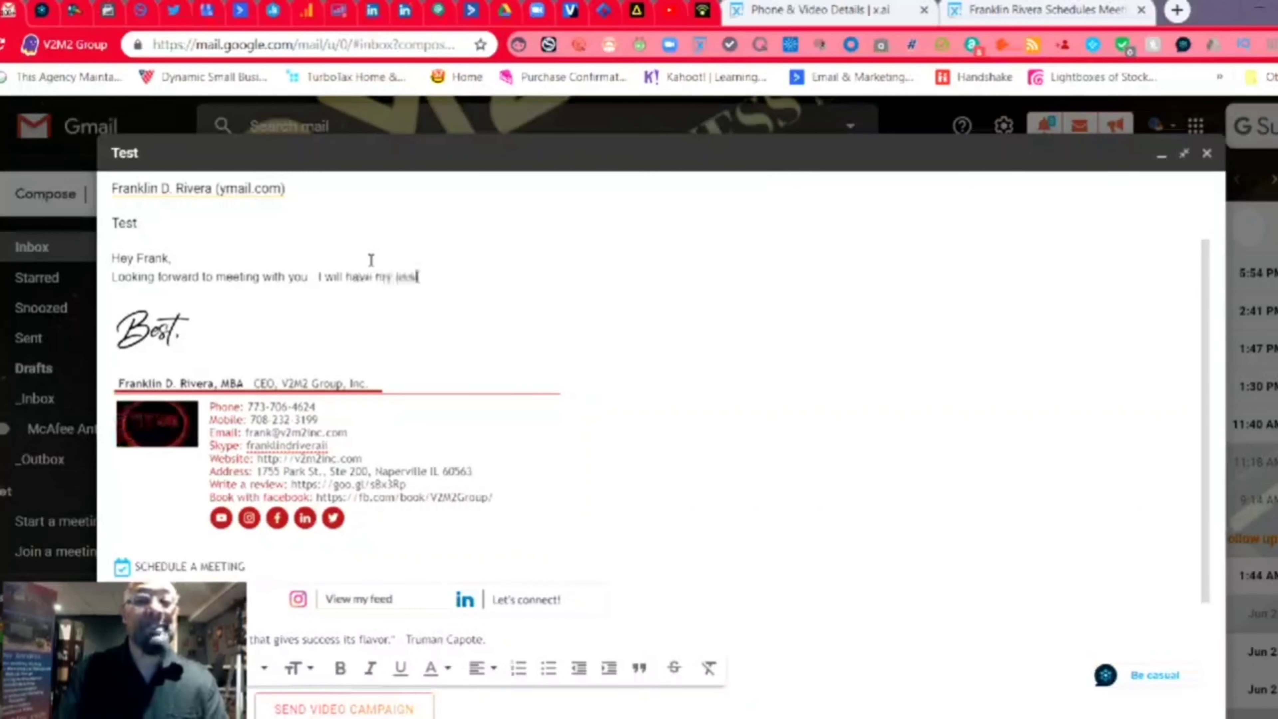
text(Amy schedule a)
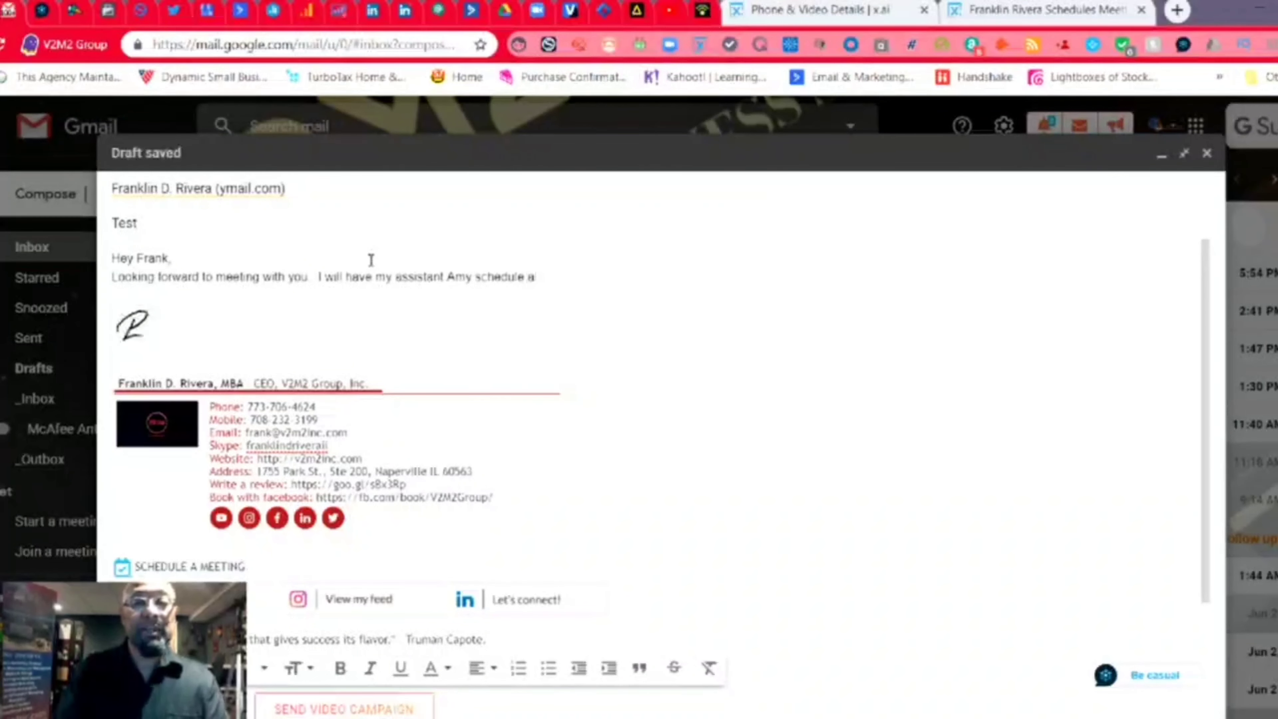
text( meetin)
text(ing with you next week)
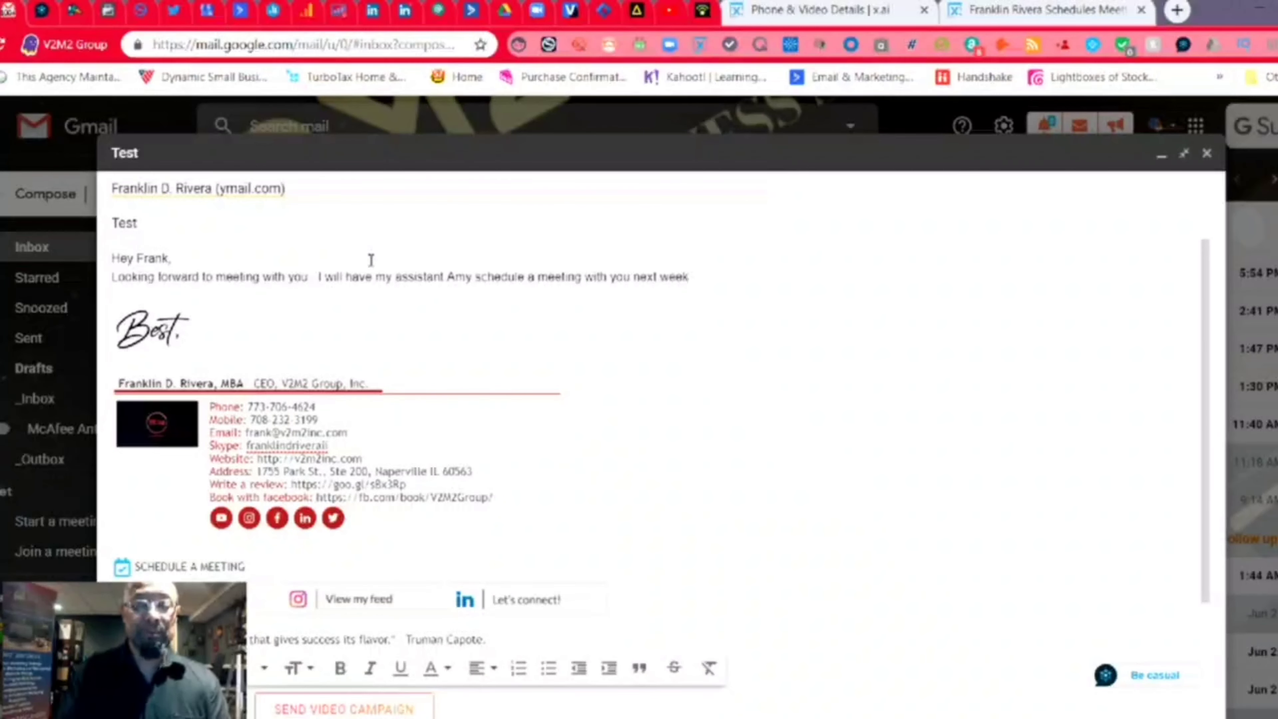
text(  Thanks)
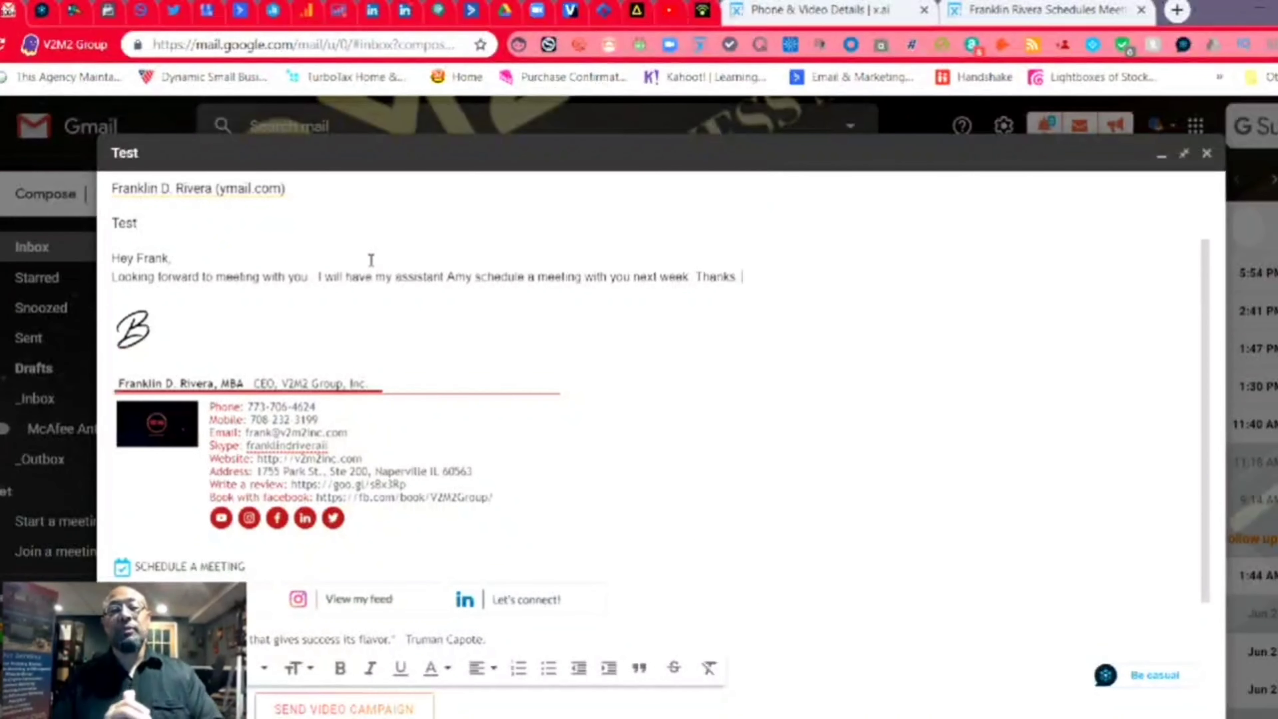
click(542, 272)
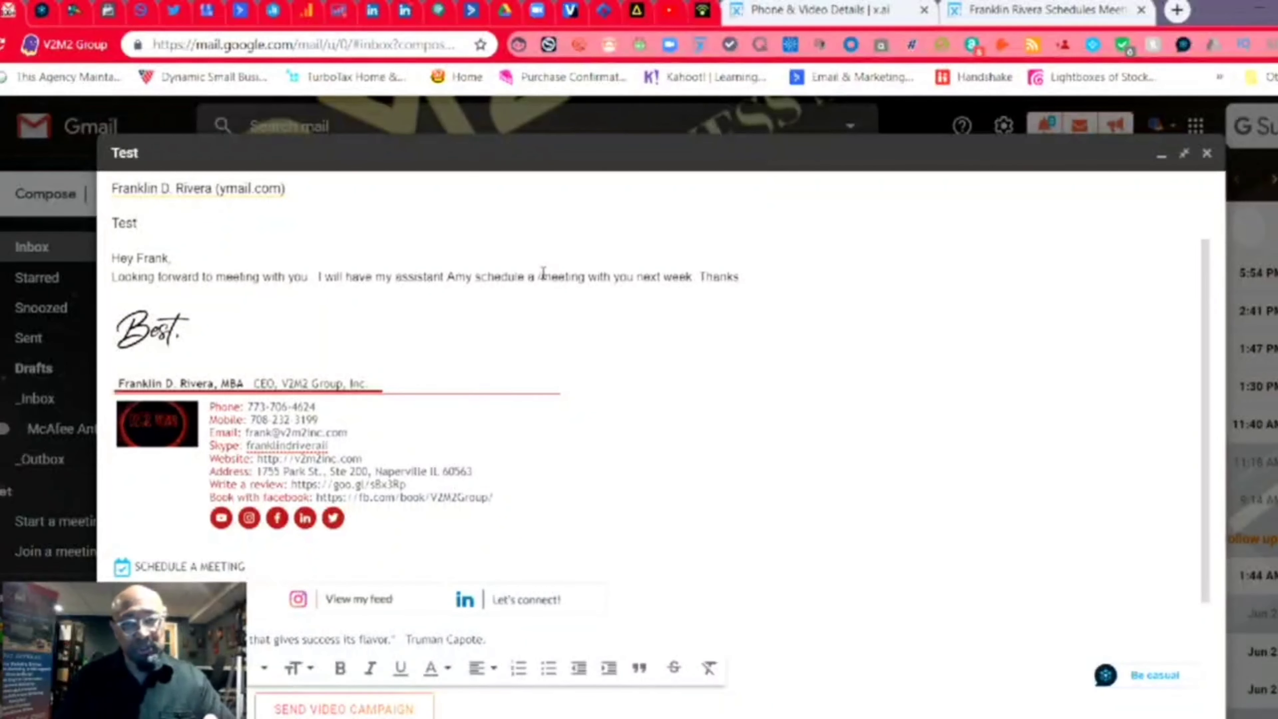
click(541, 276)
key(BackSpace)
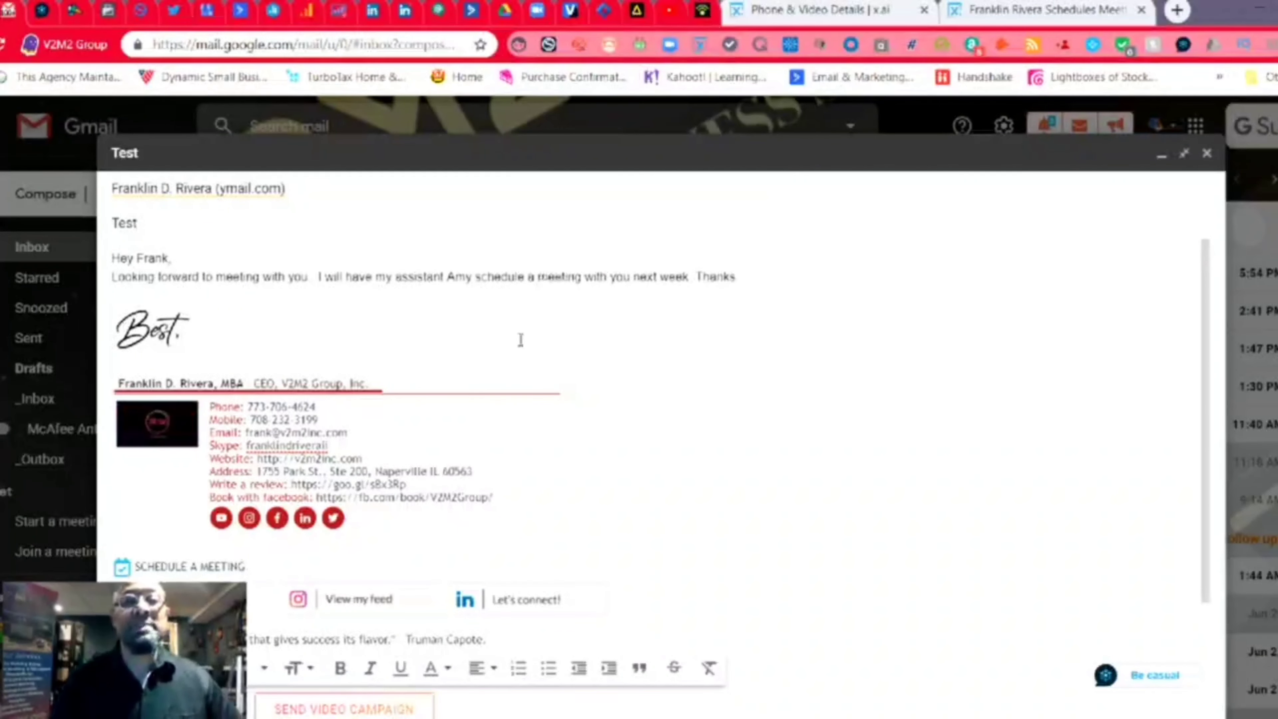
text(Zoom)
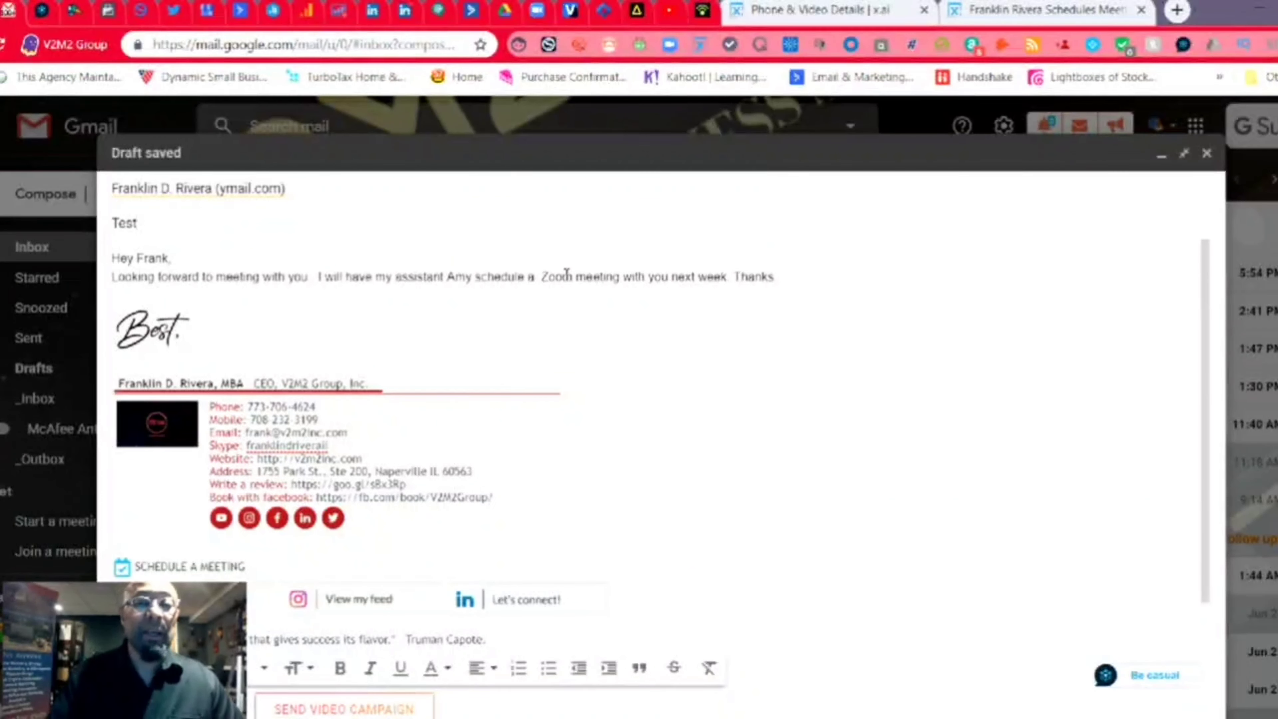
- Remove the stray word 'Zoom' and add the /2.2 shortcode line under 'Best.'
double_click(567, 272)
key(BackSpace)
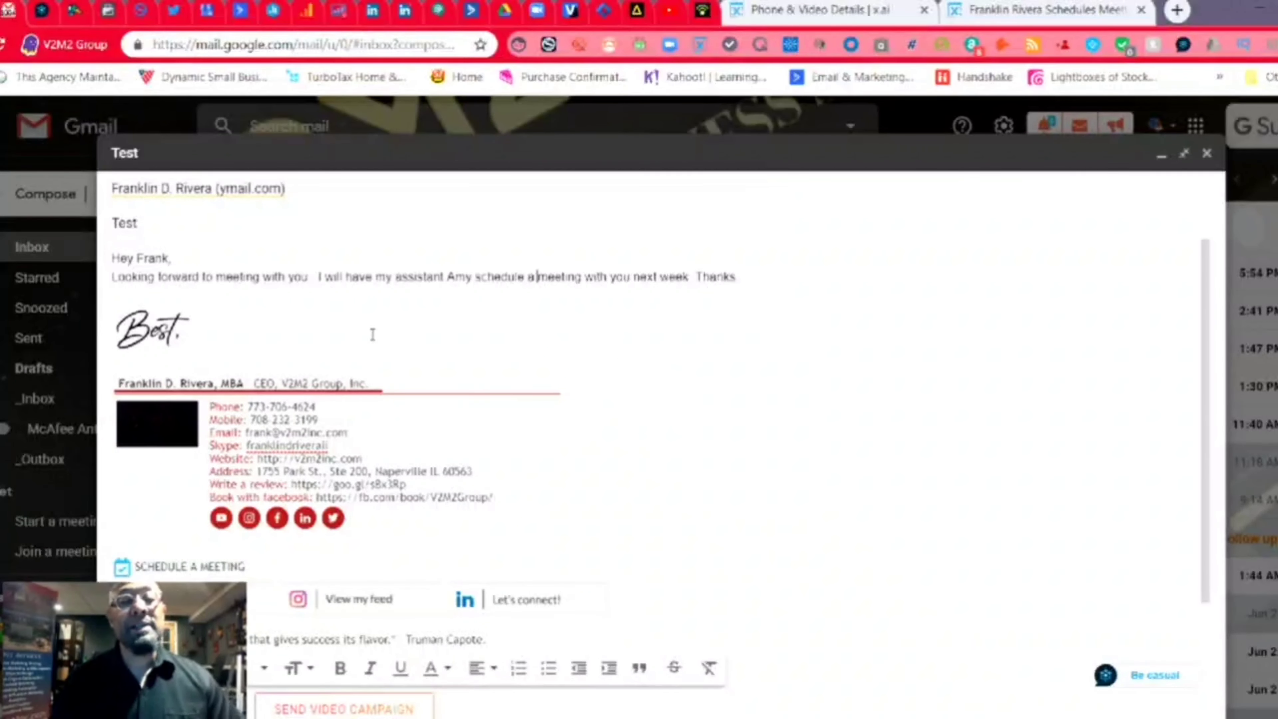
click(239, 329)
key(Return)
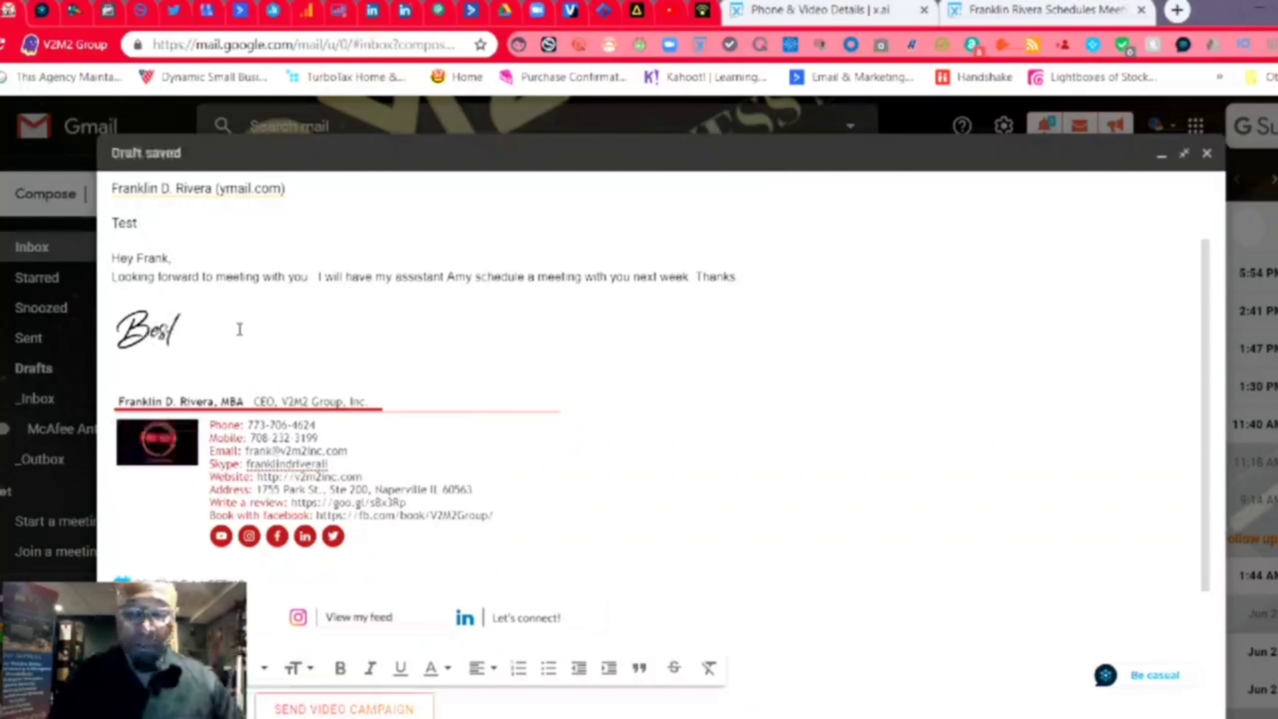
text(/2.2)
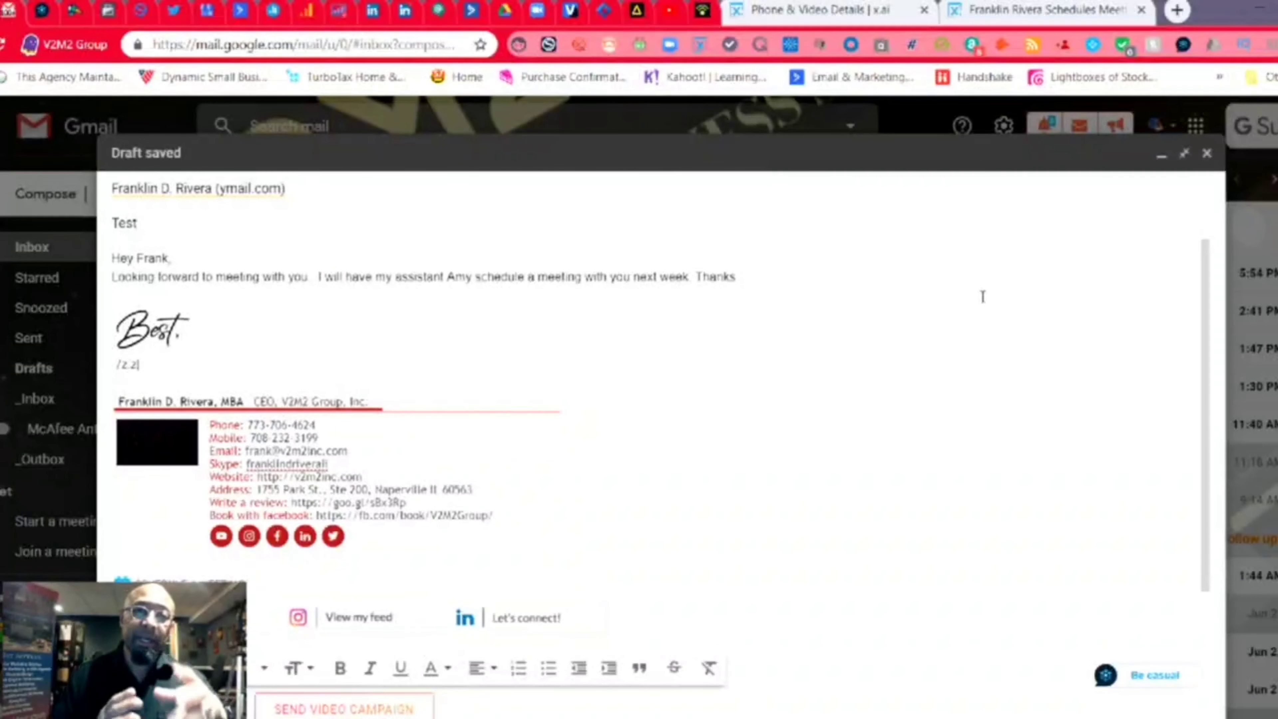
- Cc the x.ai assistant Amy and add a meeting-title request after 'next week'
click(1000, 196)
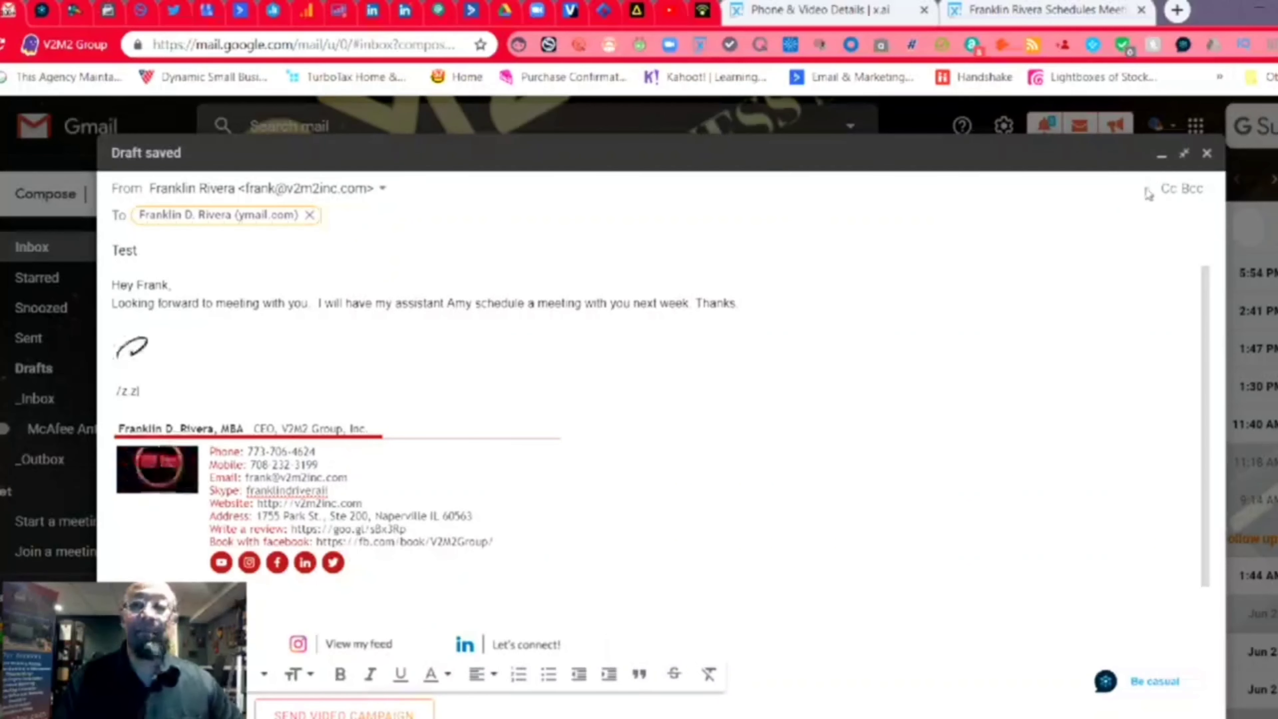
click(1168, 190)
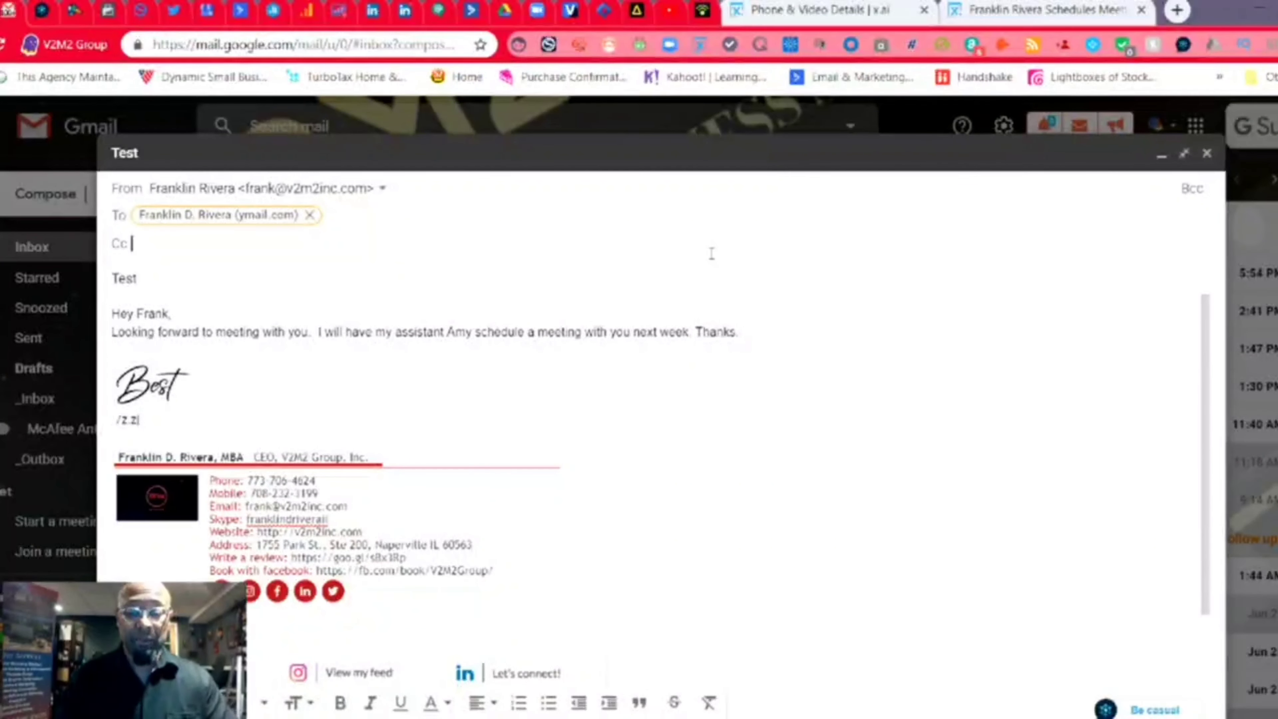
text(am)
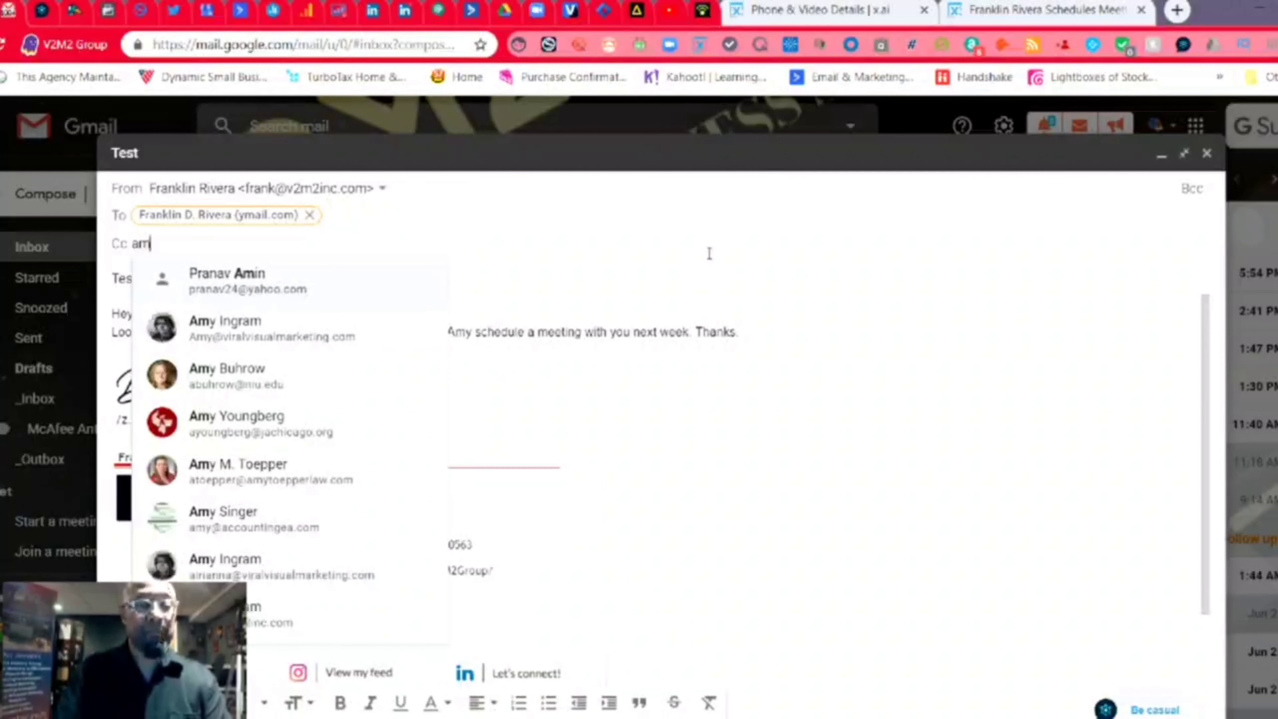
text(y)
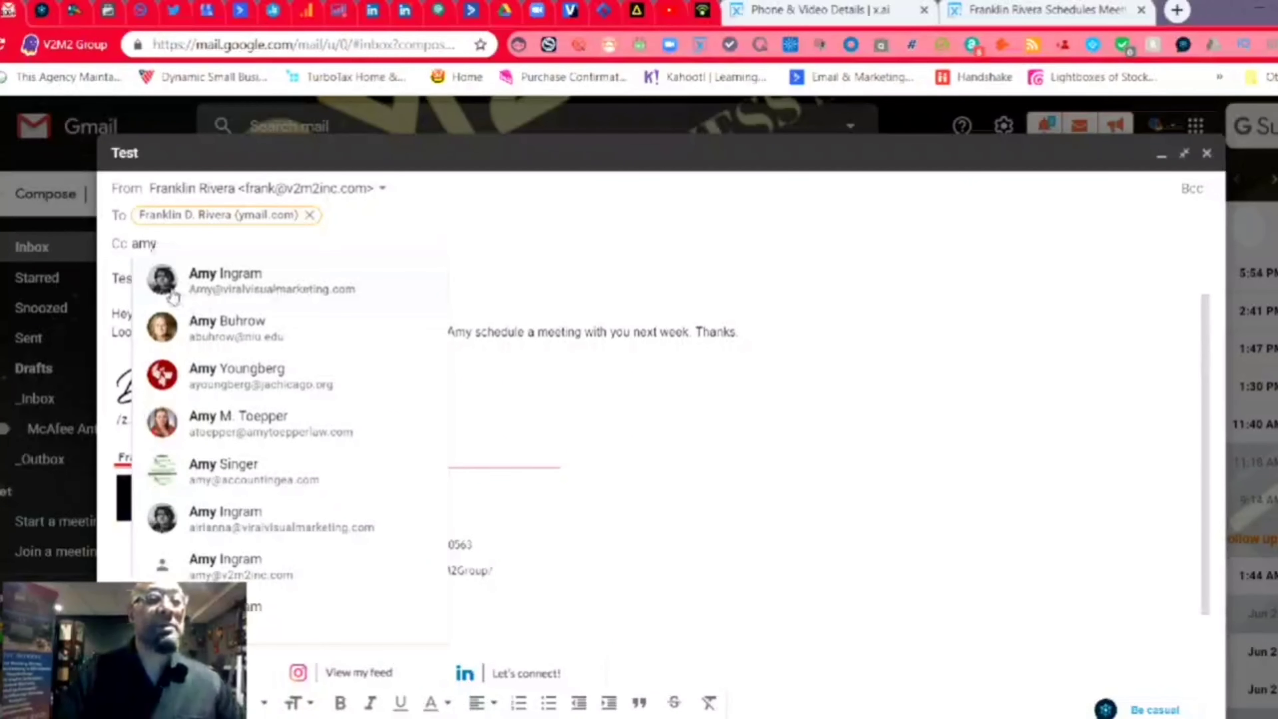
click(216, 293)
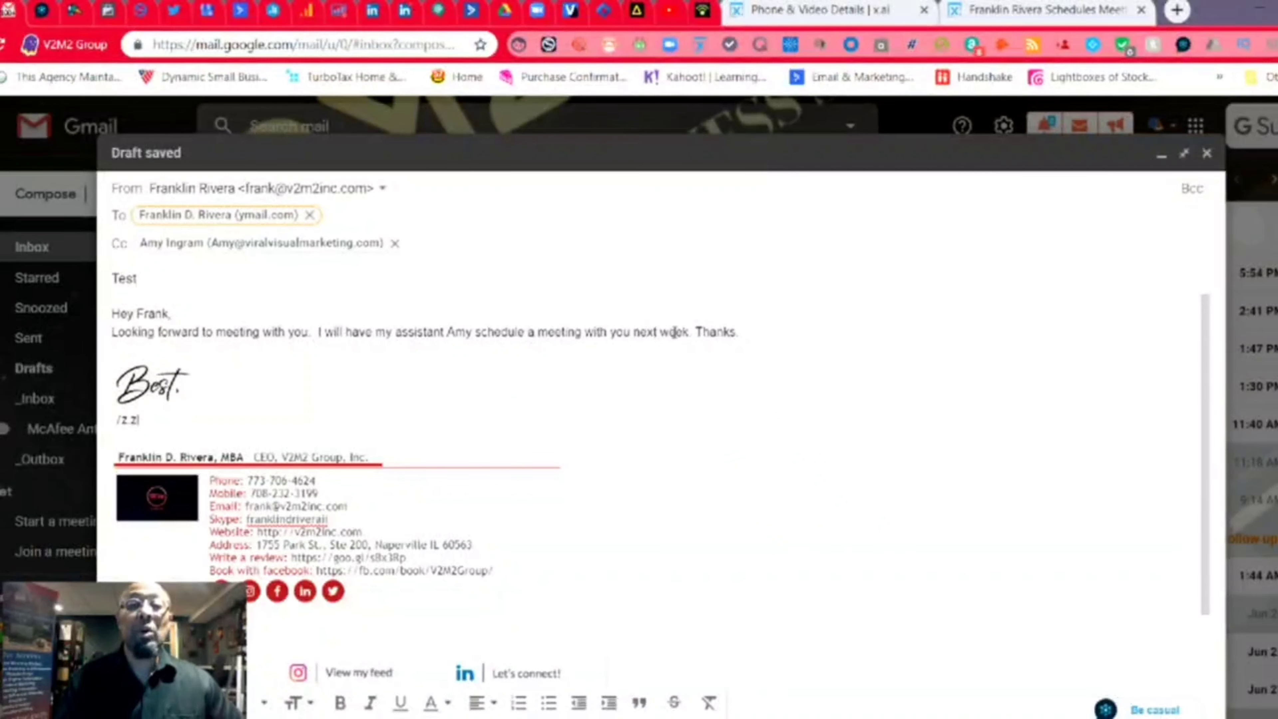
click(690, 332)
text(and)
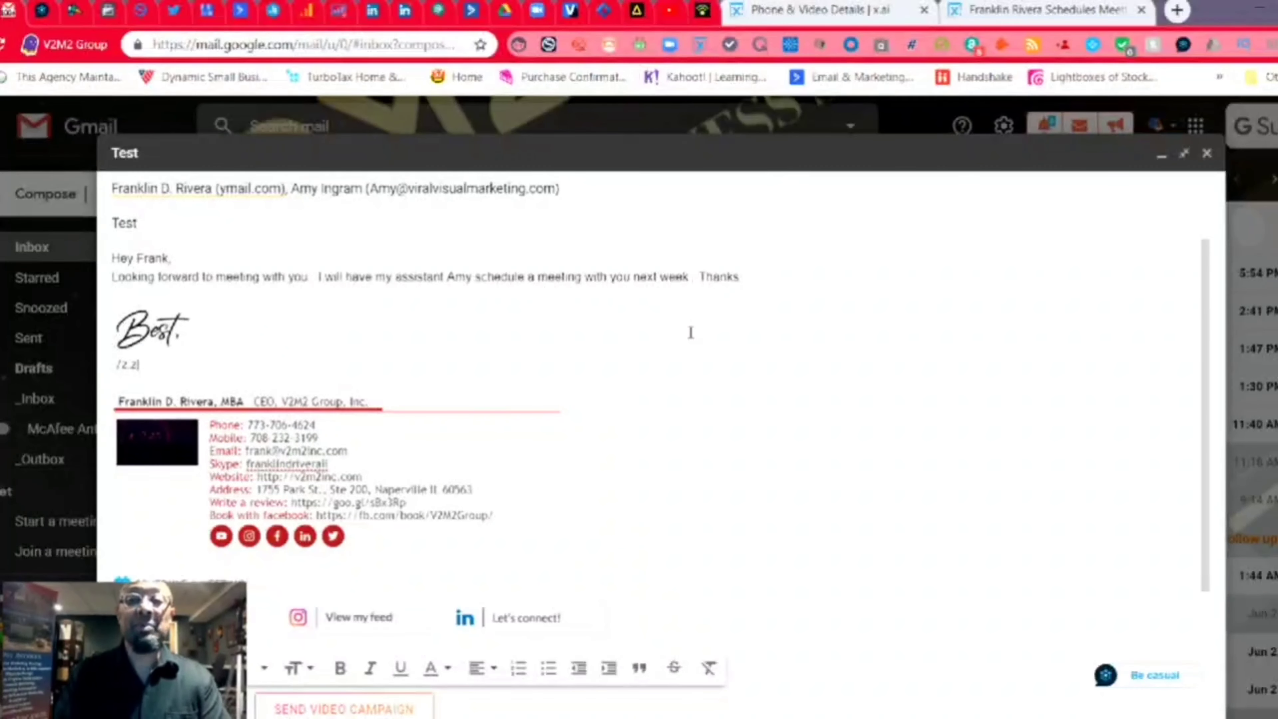
text( I'll)
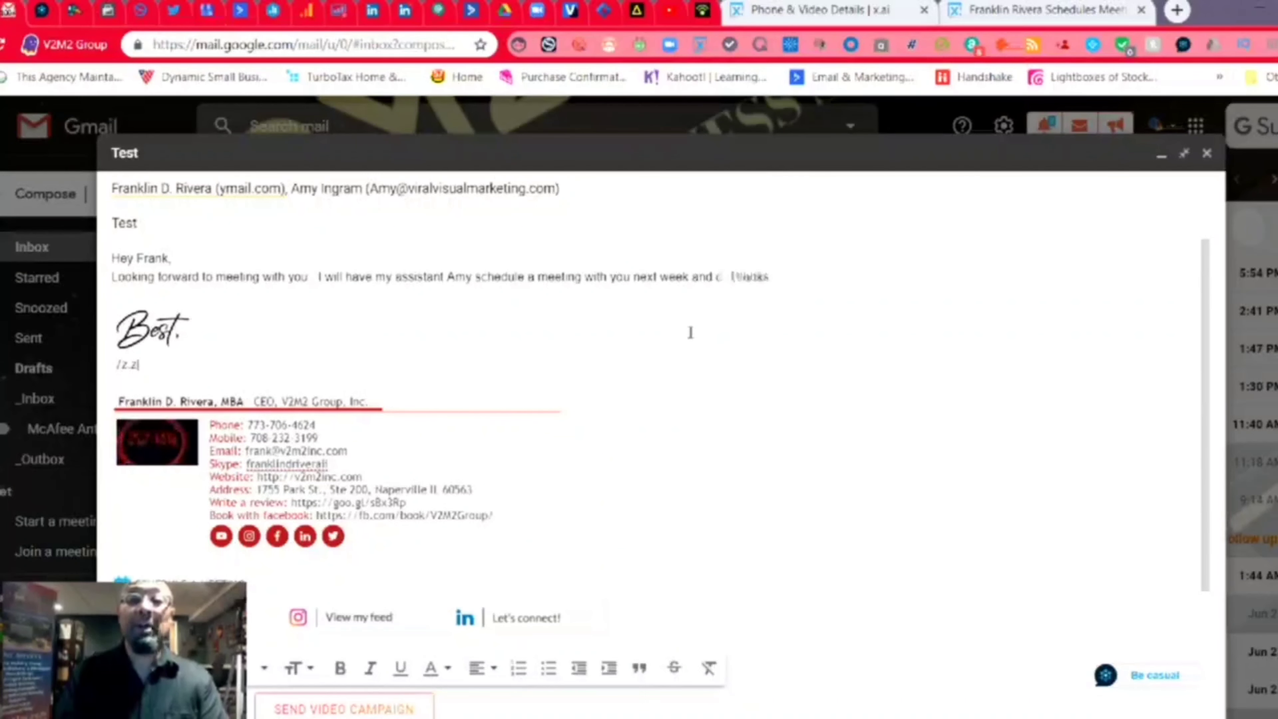
text(e it "F)
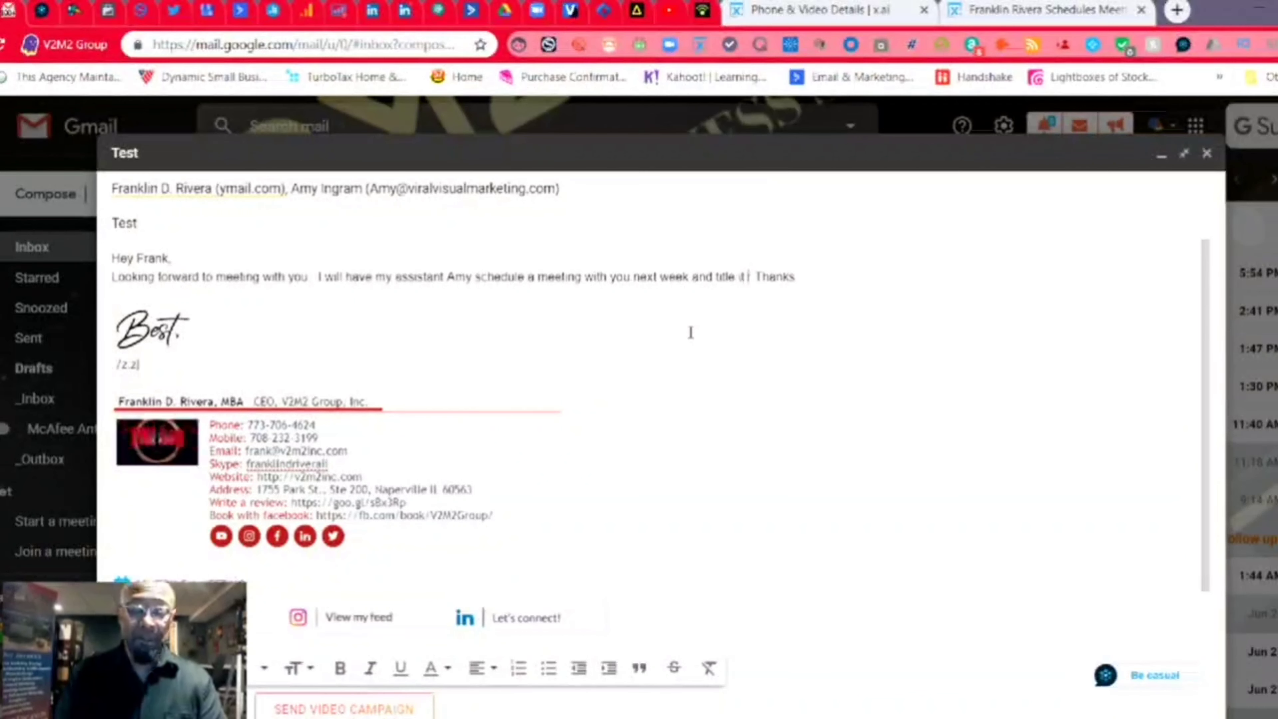
text(rank meets)
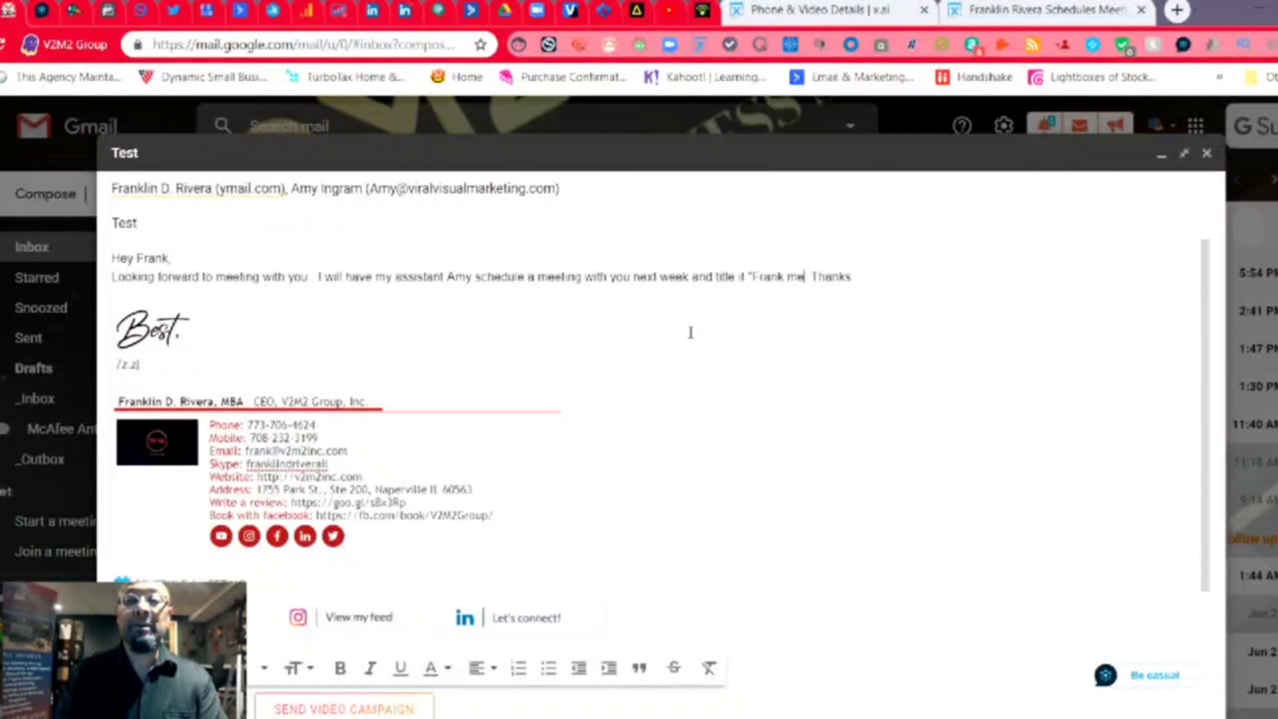
text( Frank".)
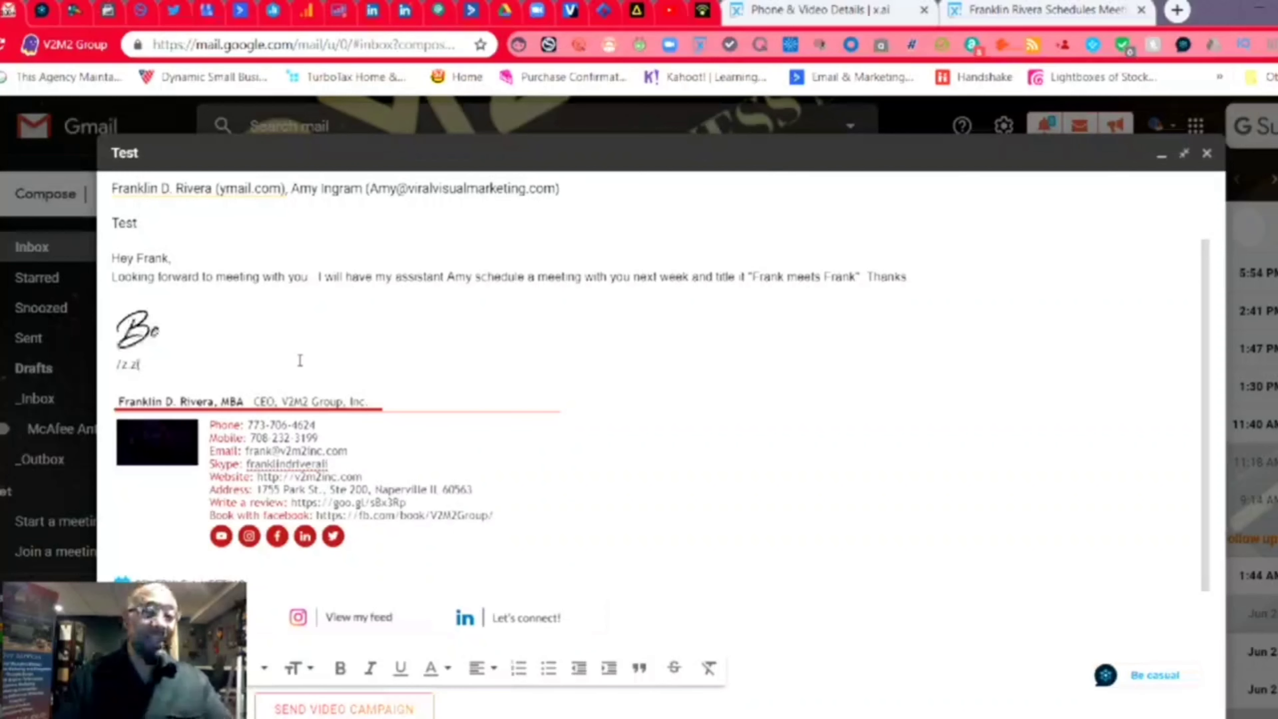
- Select the sign-off and shortcode lines and begin editing the shortcode
triple_click(114, 363)
click(149, 358)
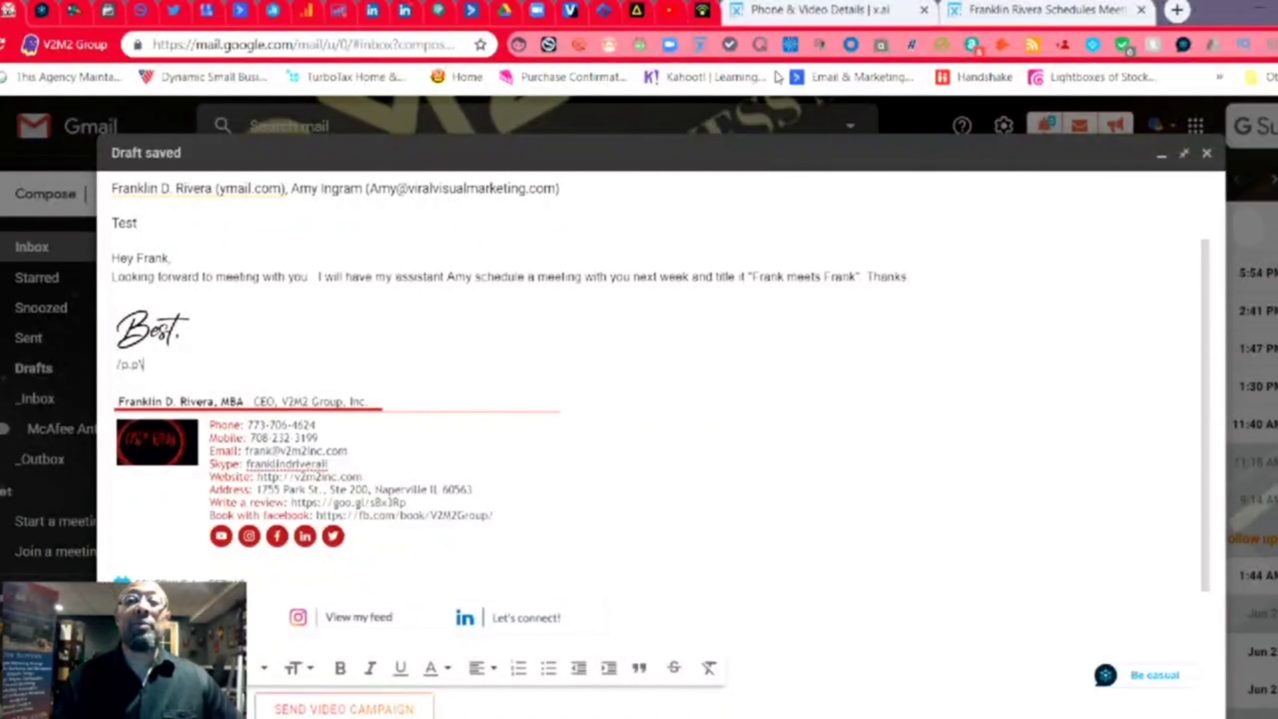
- Review My Meeting Templates in x.ai, comparing against the public calendar page
click(825, 18)
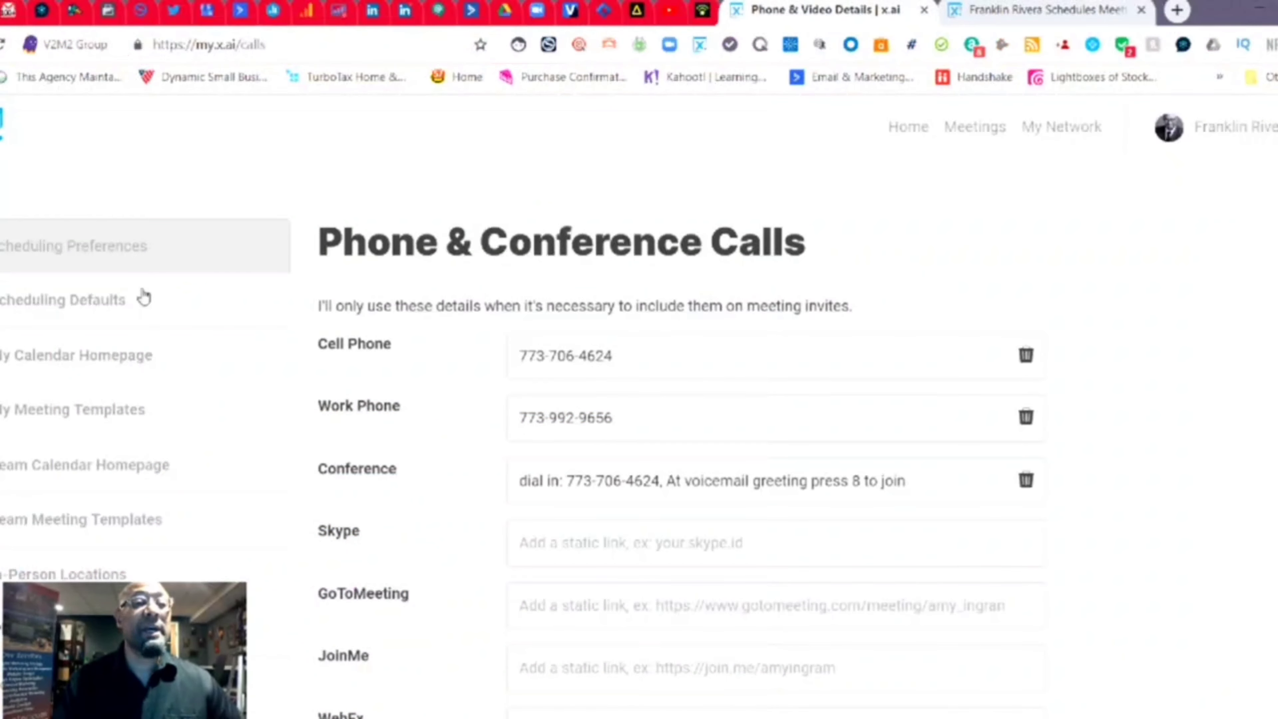
click(108, 409)
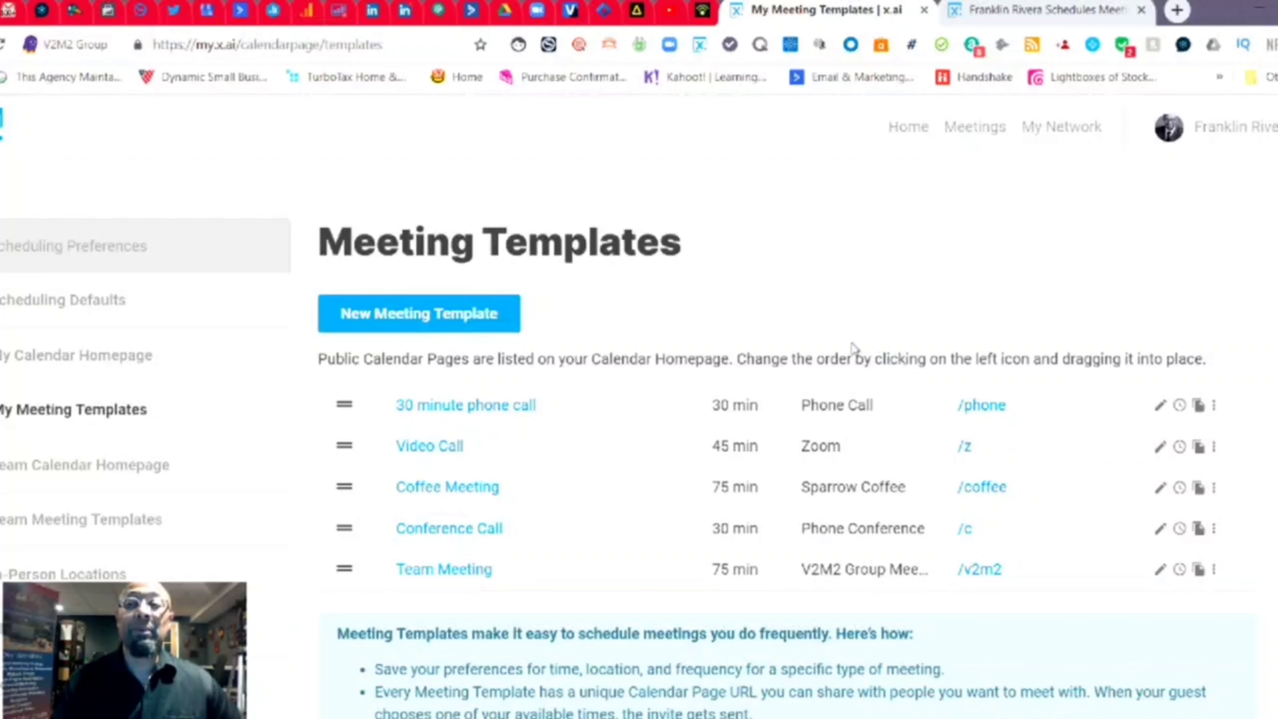
click(1024, 8)
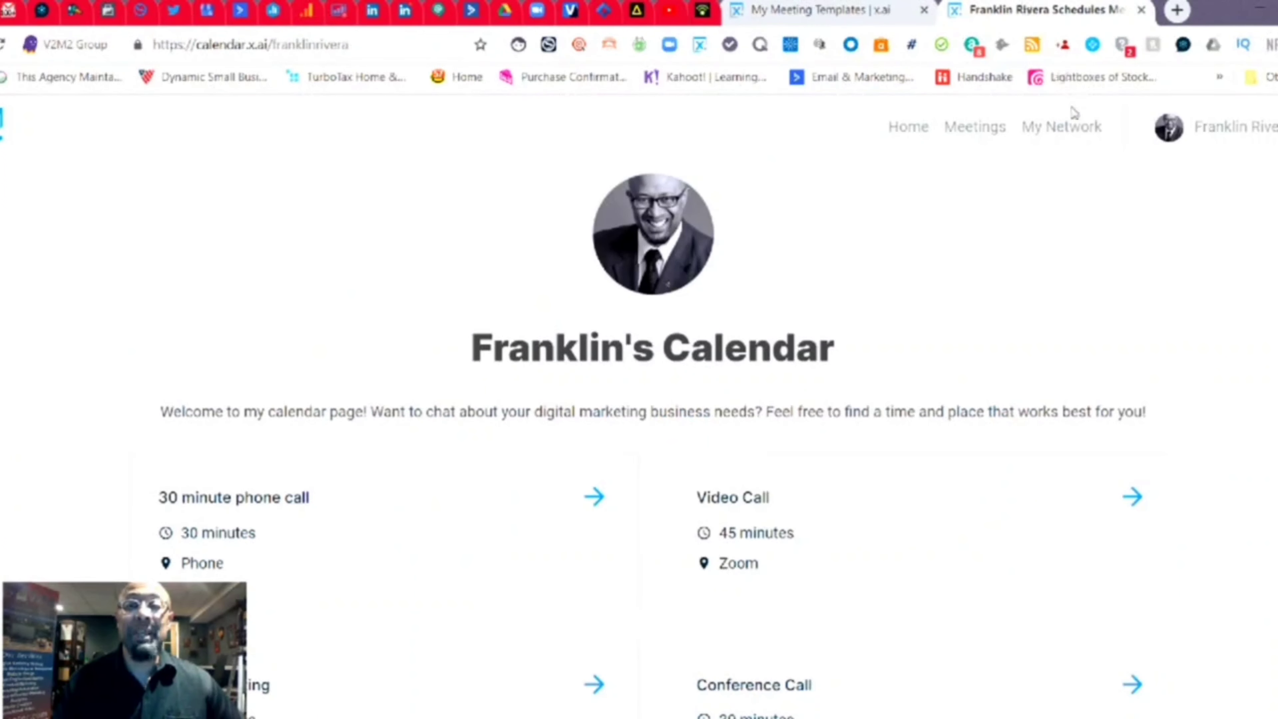
click(815, 15)
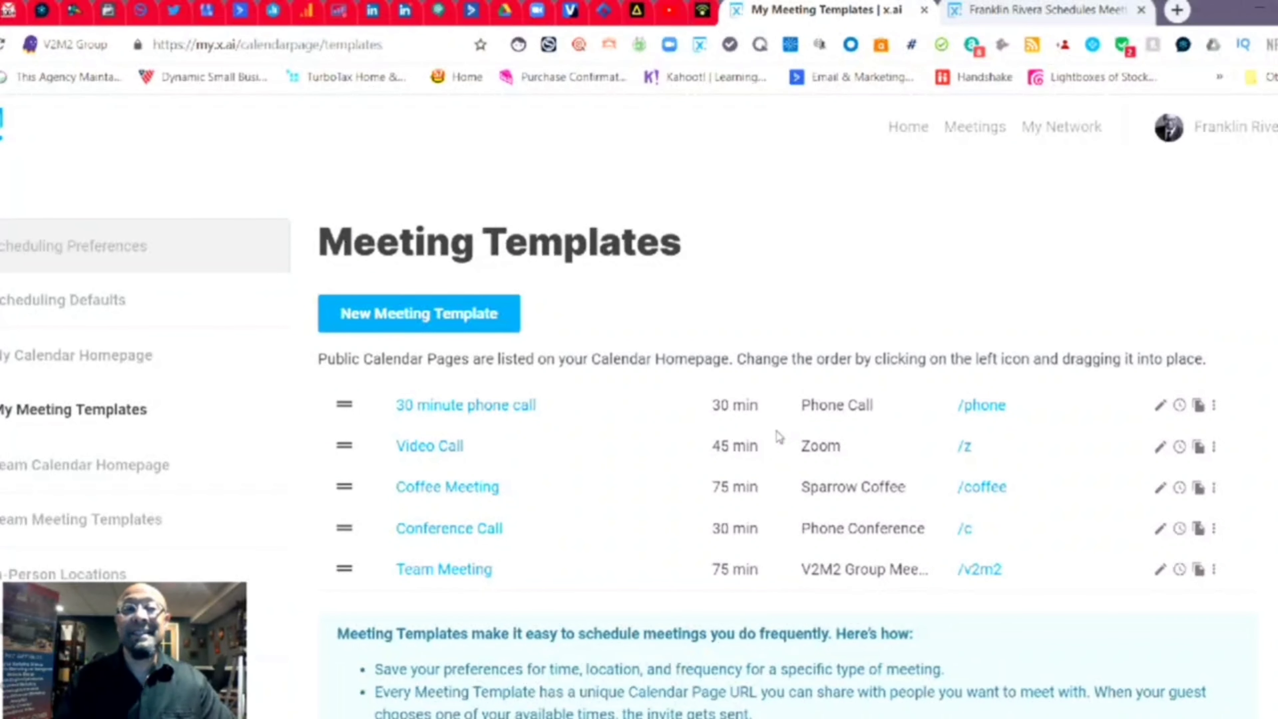
- Send the Test email from Gmail, then bring up the public calendar page
click(9, 9)
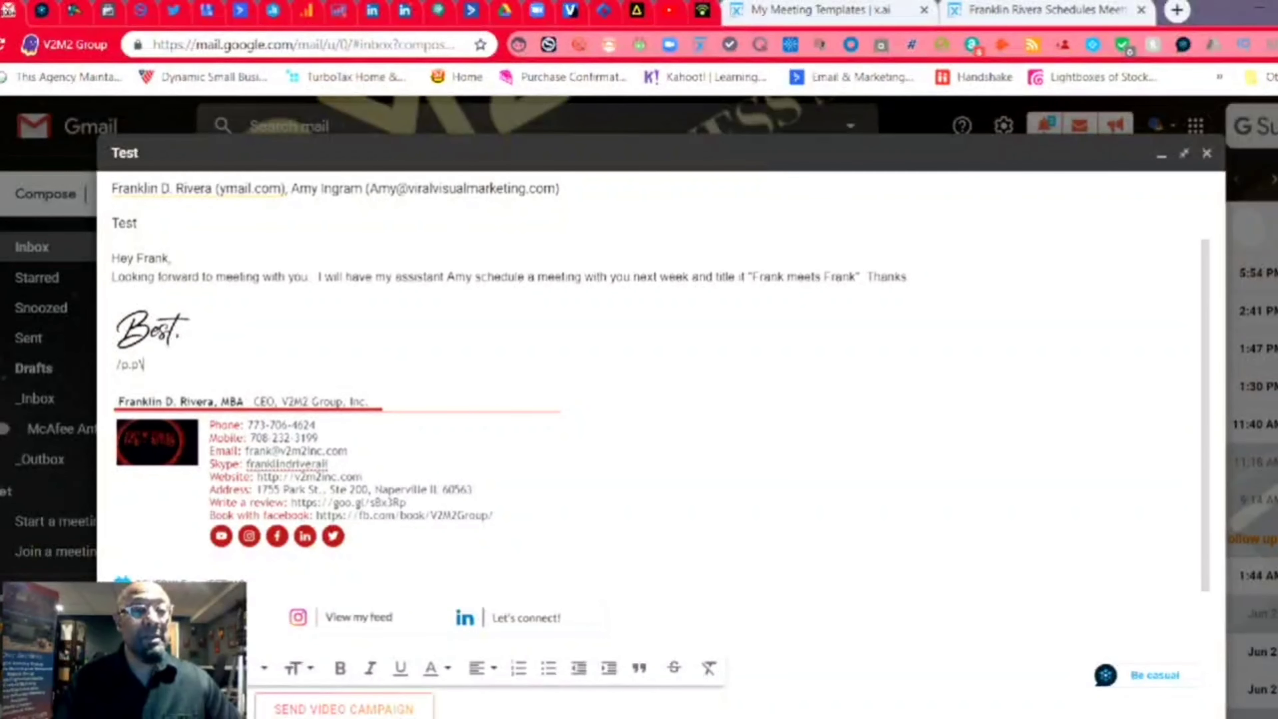
key(Escape)
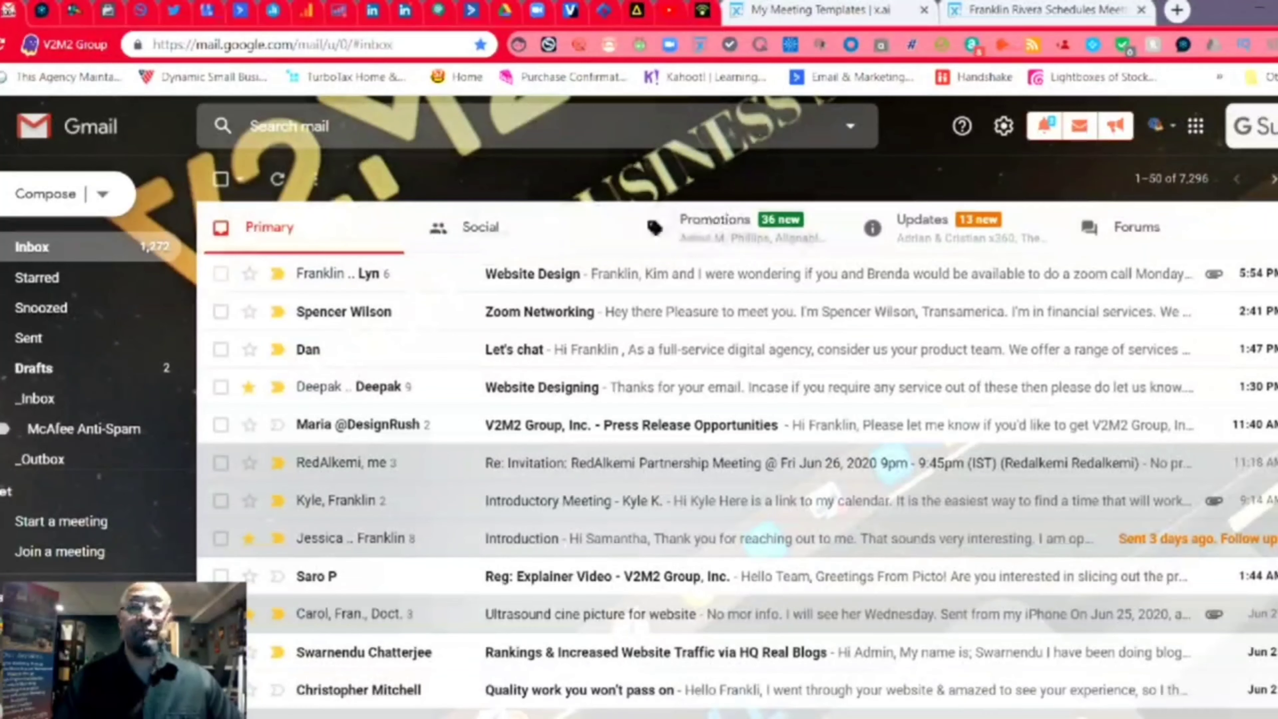
click(1000, 22)
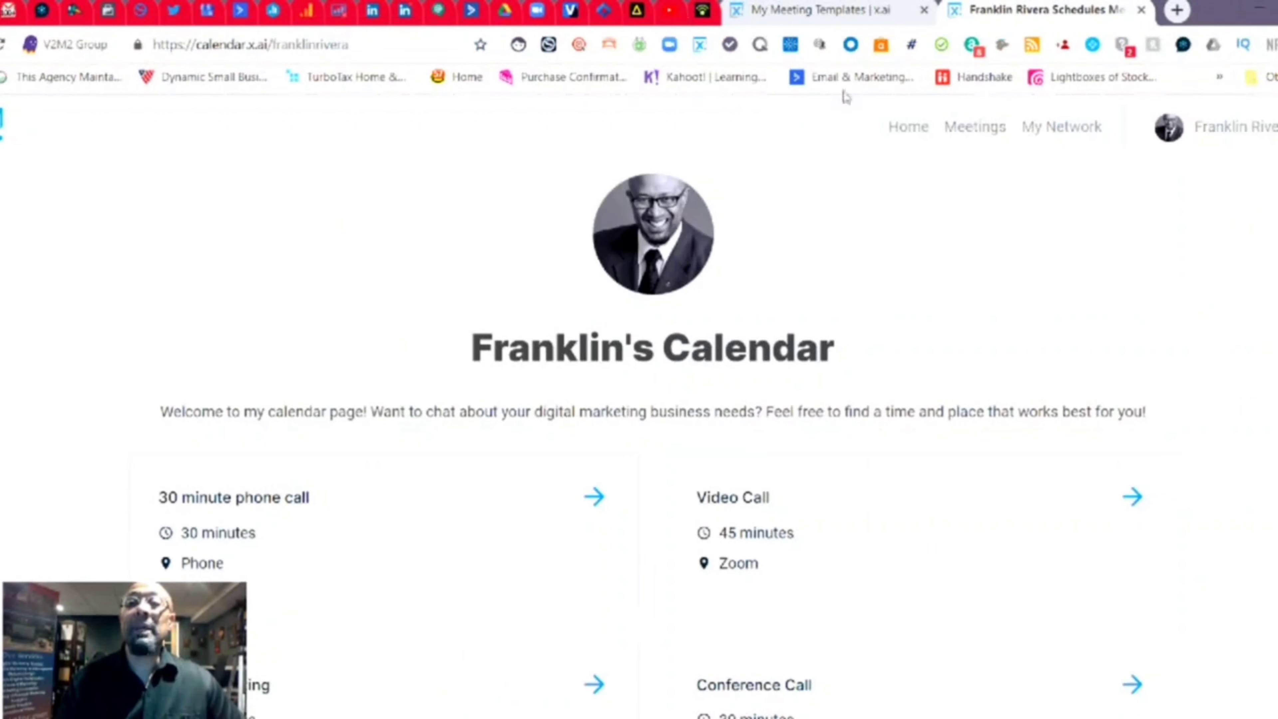
- Show the five meeting templates with short codes /phone, /z, /coffee, /c and /v2m2
click(818, 9)
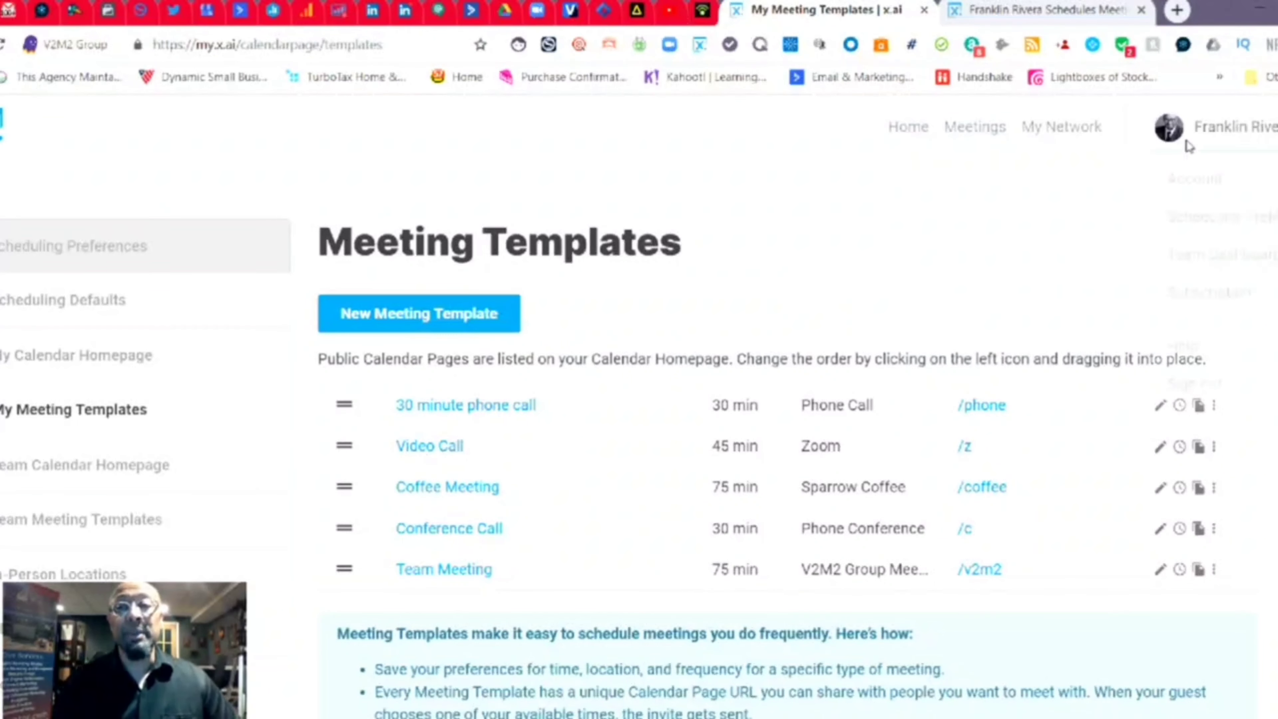
- Scroll through the 18 Connected Contacts in My Network
click(1066, 130)
scroll(681, 423, down, 12)
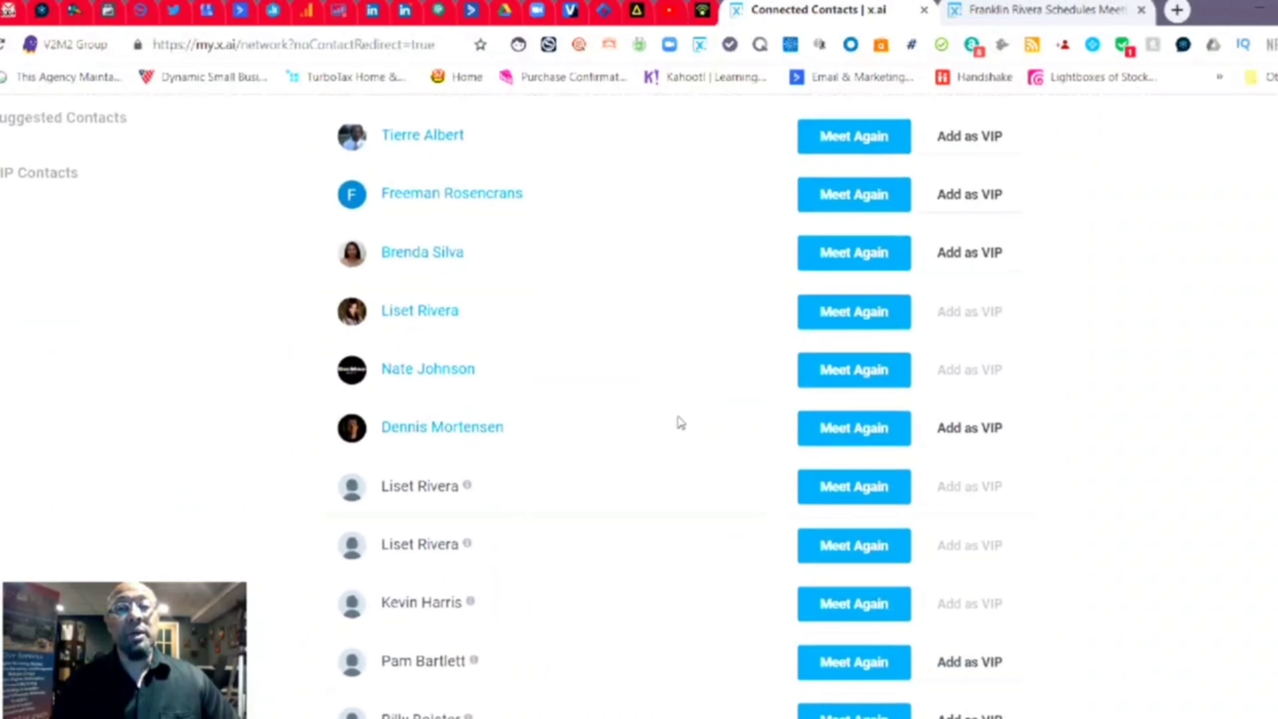
key(Home)
scroll(680, 423, down, 10)
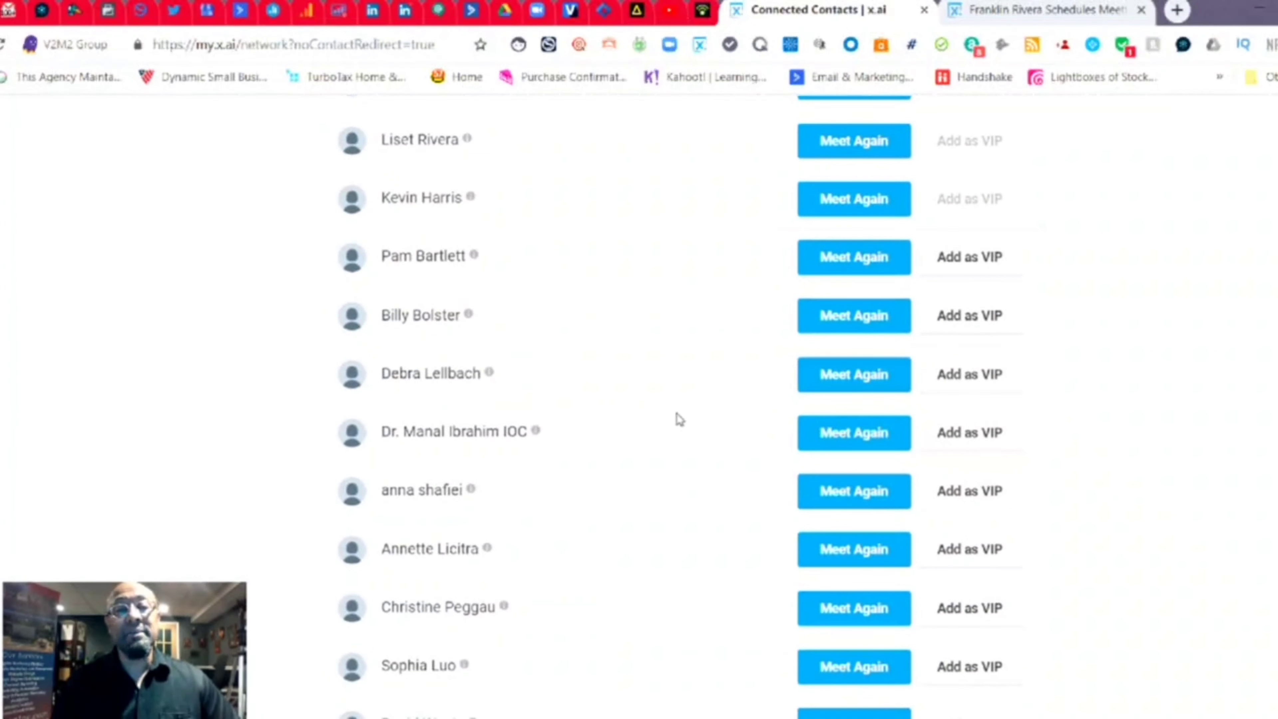
scroll(663, 413, up, 10)
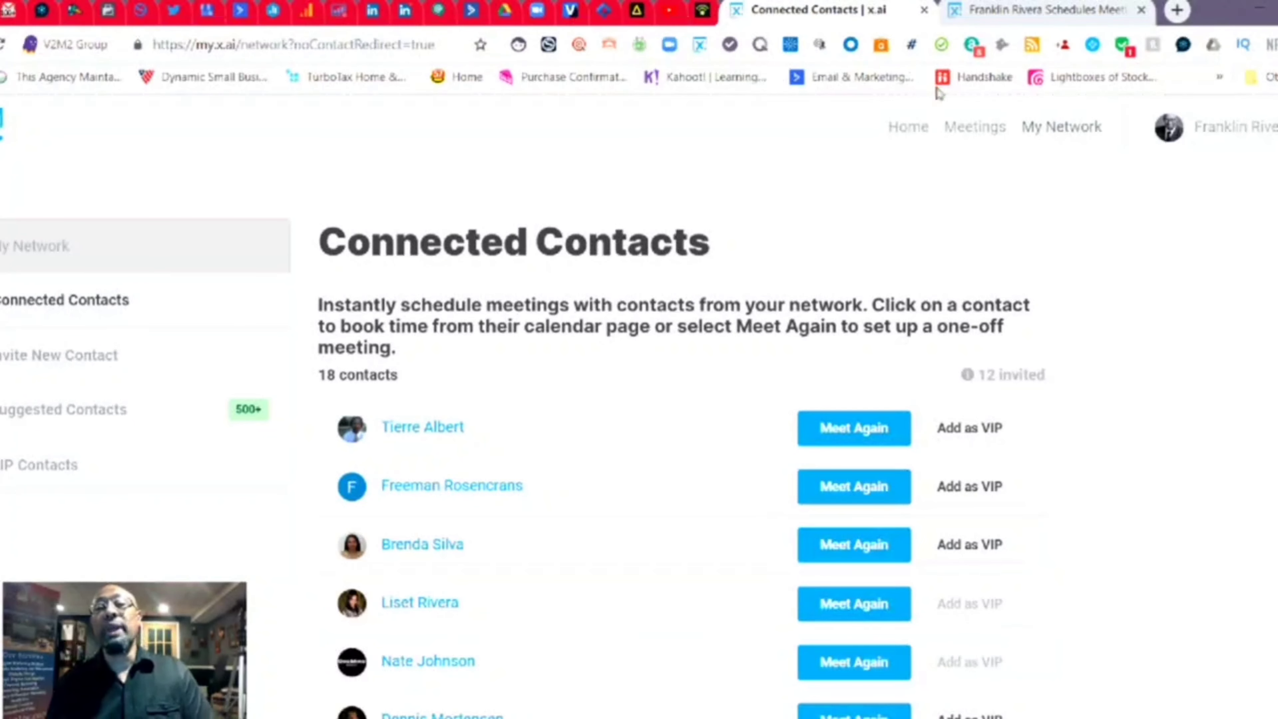
- Check the public calendar page, then open the My Meetings home dashboard
click(1031, 9)
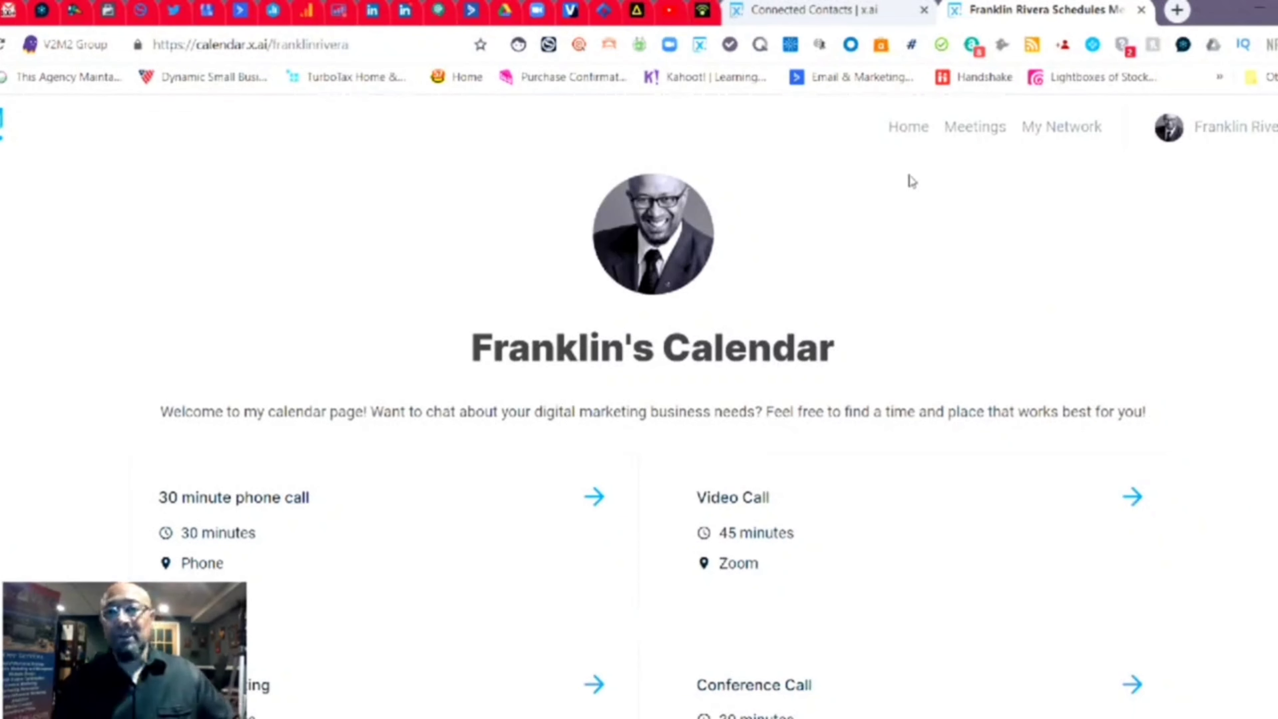
click(833, 10)
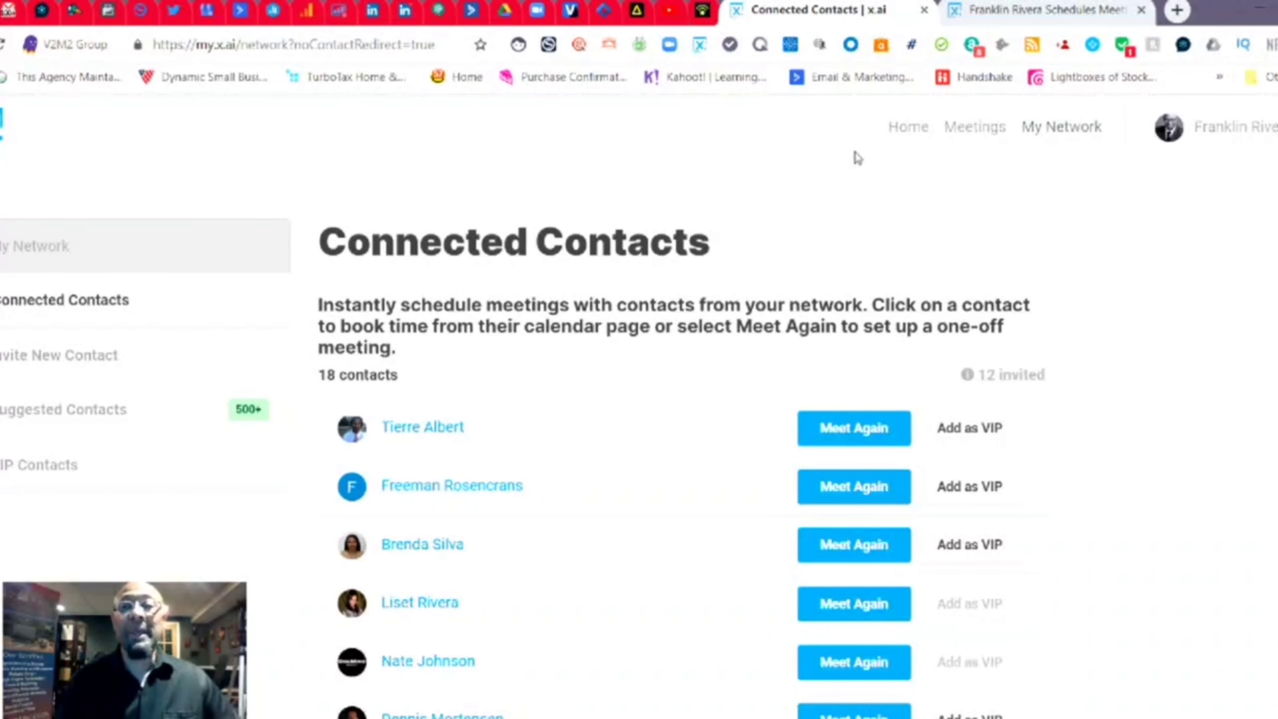
click(918, 139)
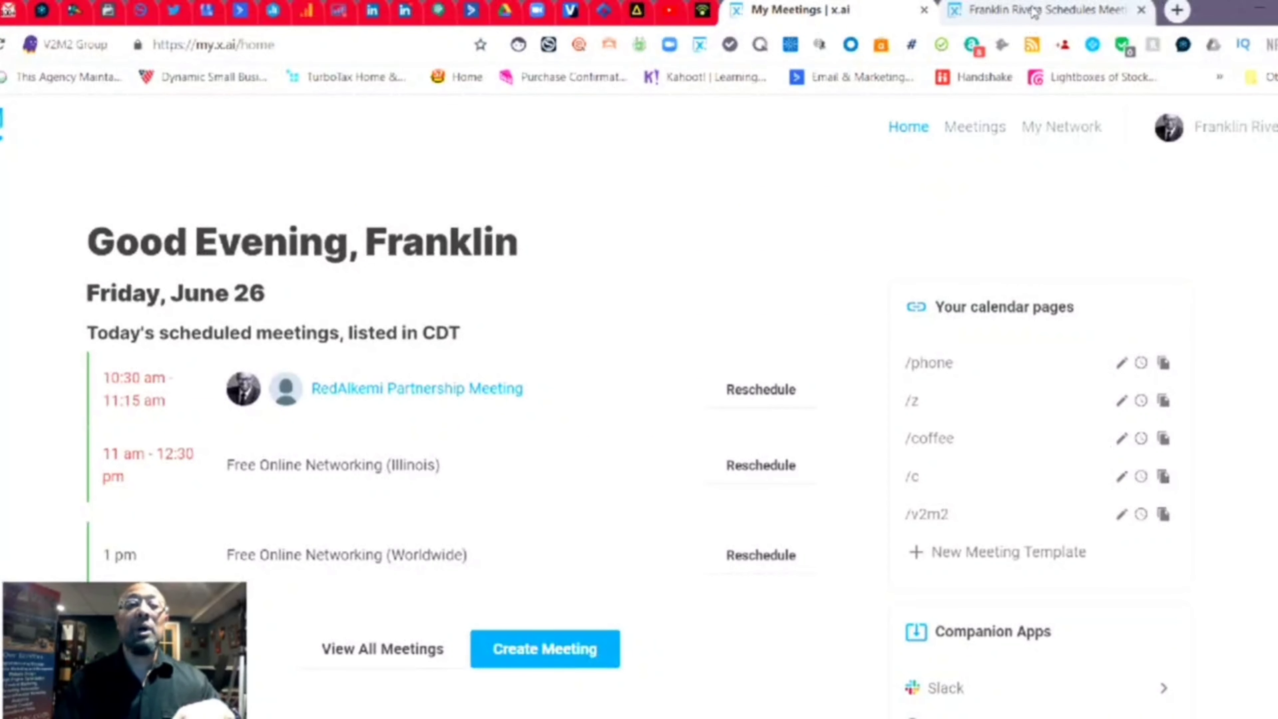
- Refresh the Gmail inbox for new mail, then return to the public calendar page
click(11, 10)
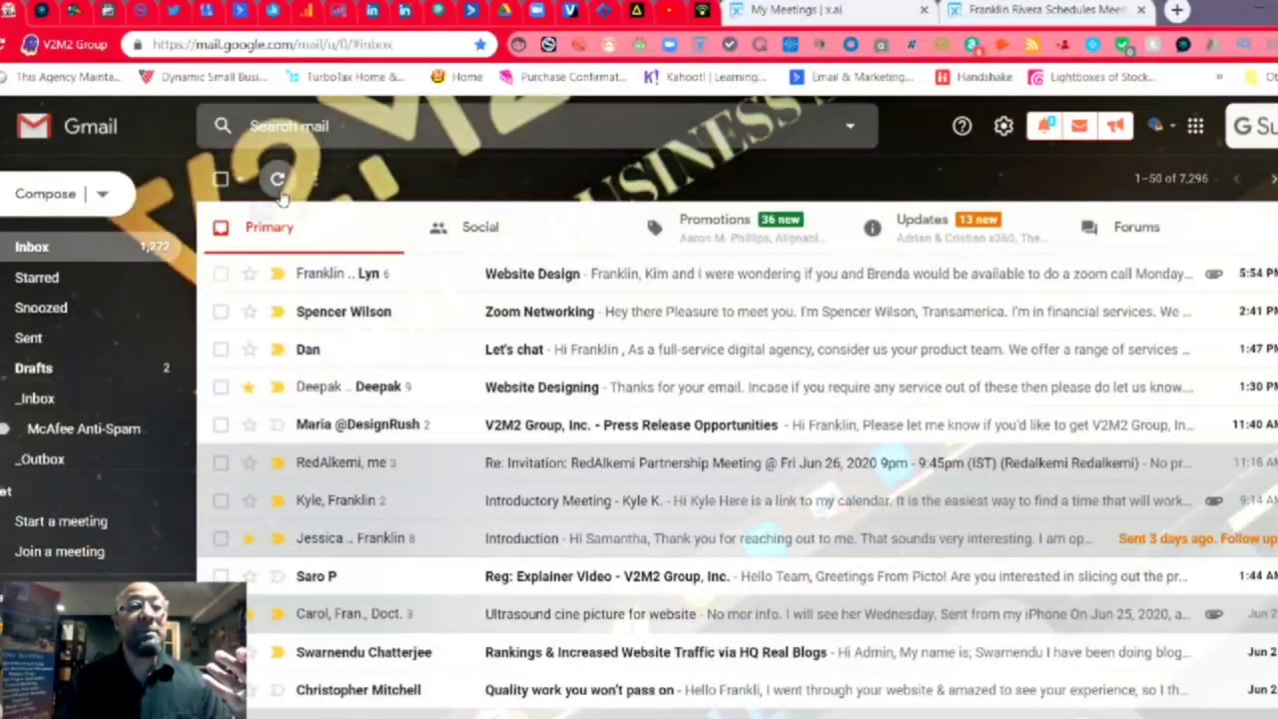
click(278, 179)
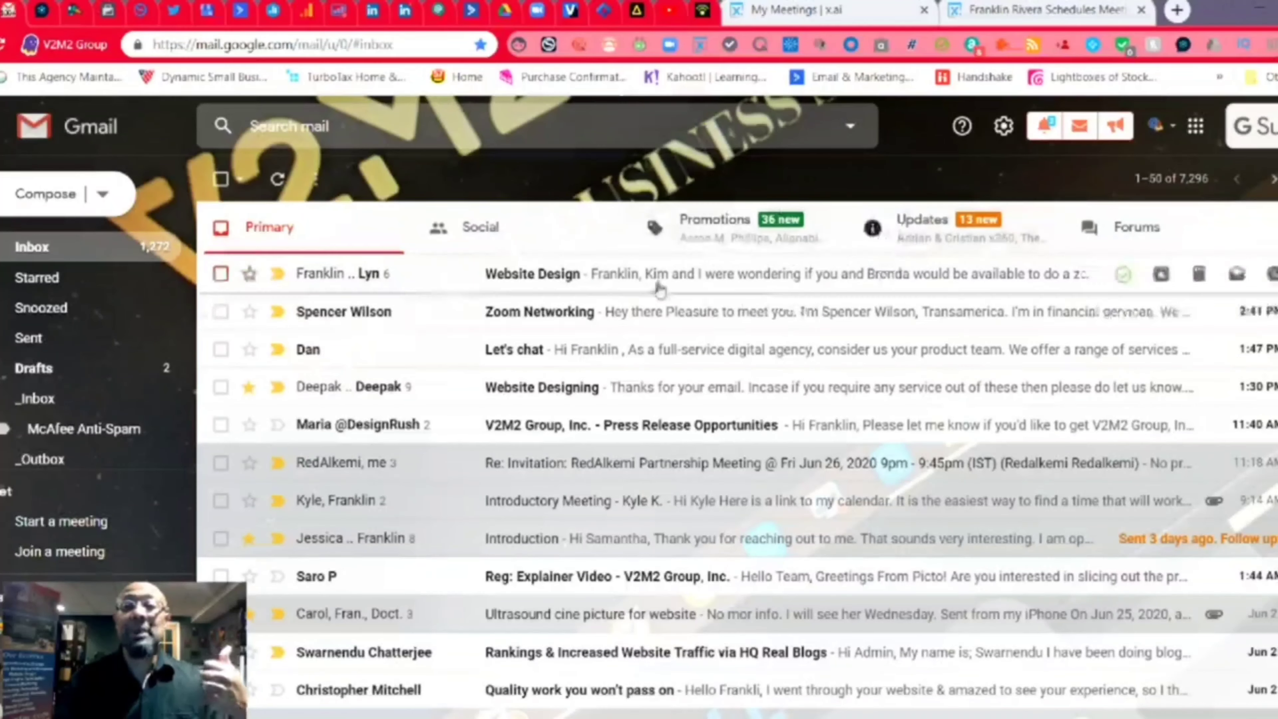
scroll(596, 287, down, 4)
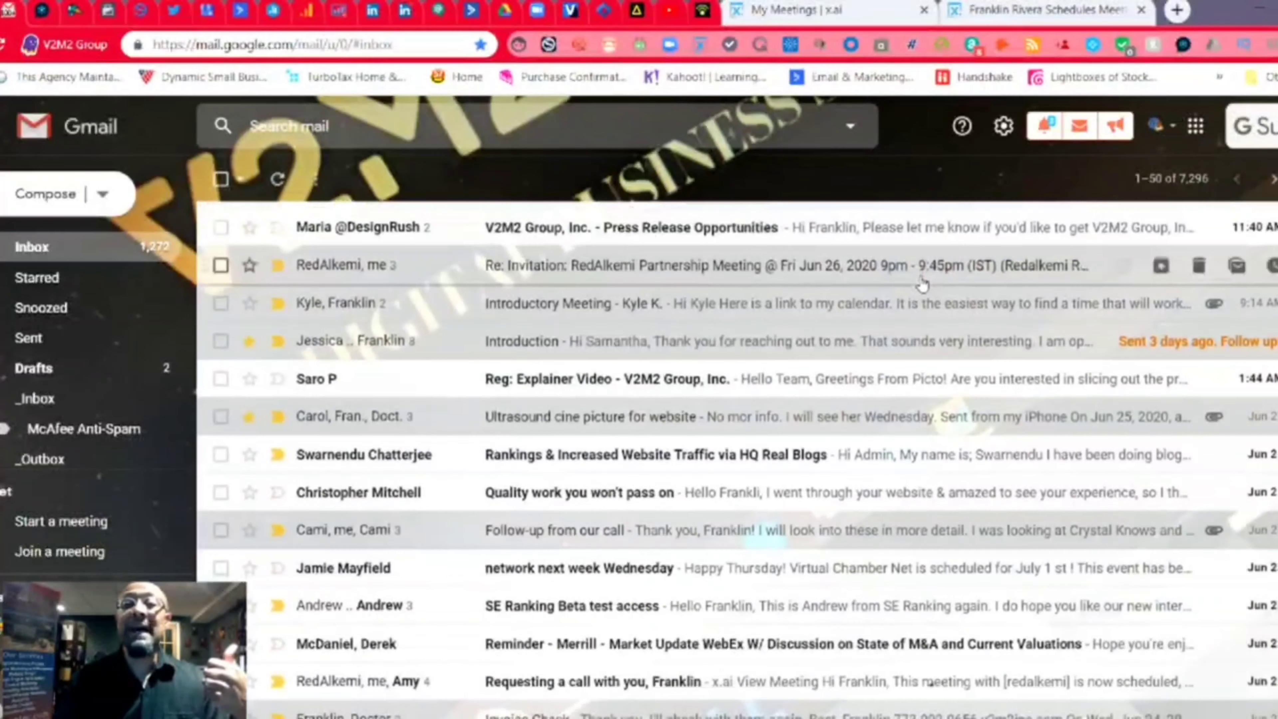
click(1007, 16)
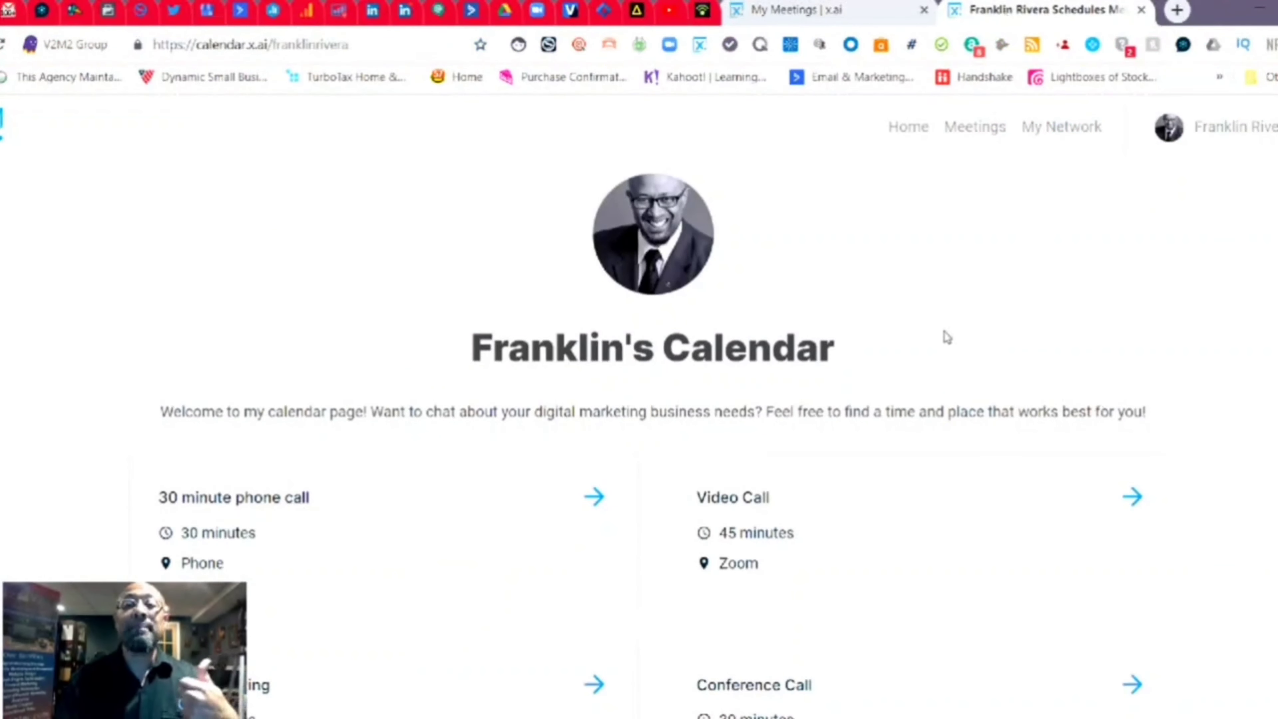